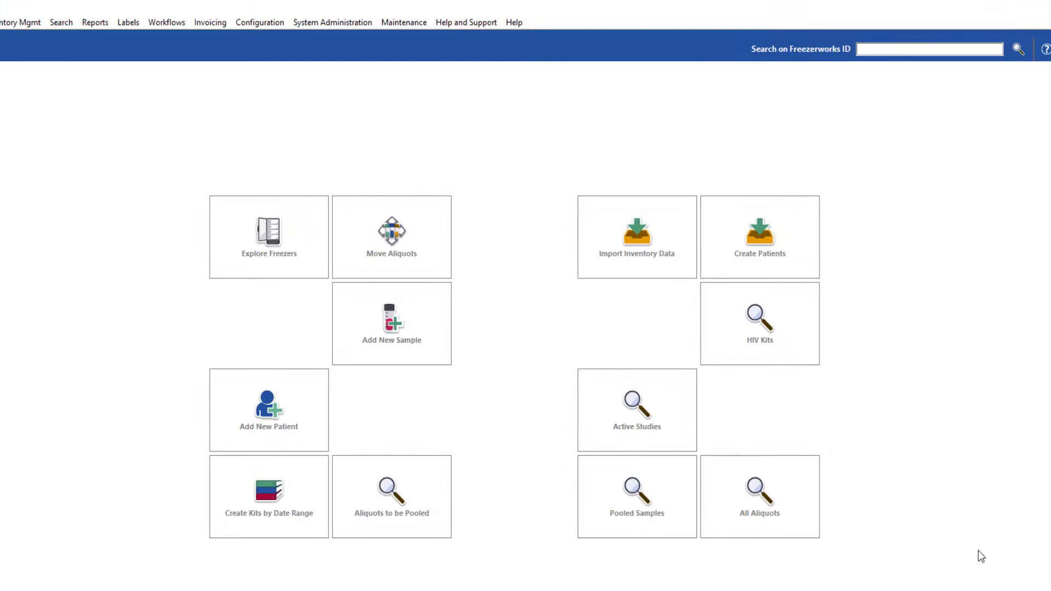
# Open the Help and Support menu, then close it again.
pyautogui.click(478, 21)
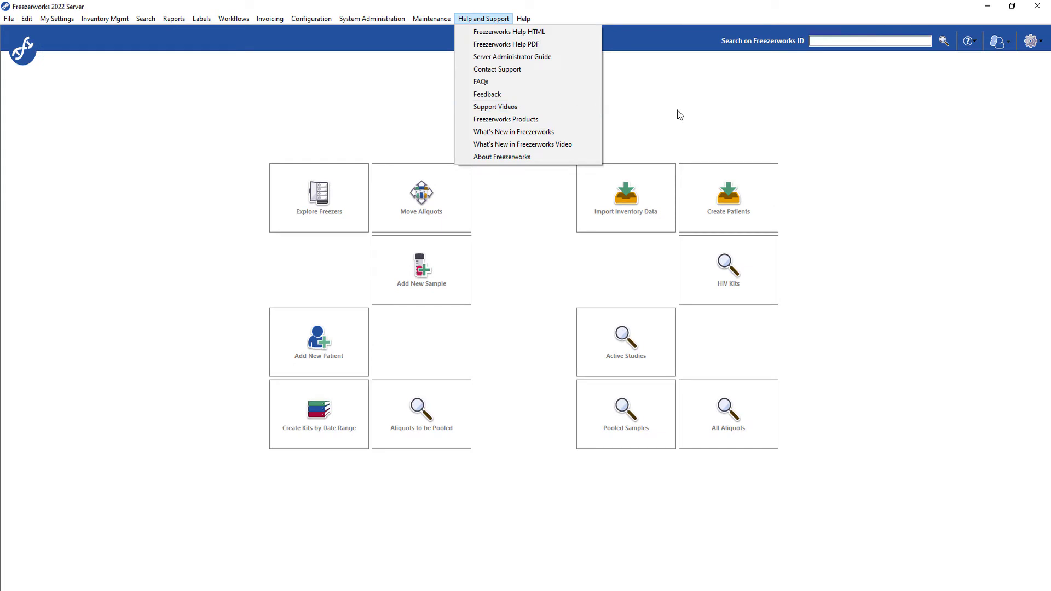
pyautogui.click(809, 118)
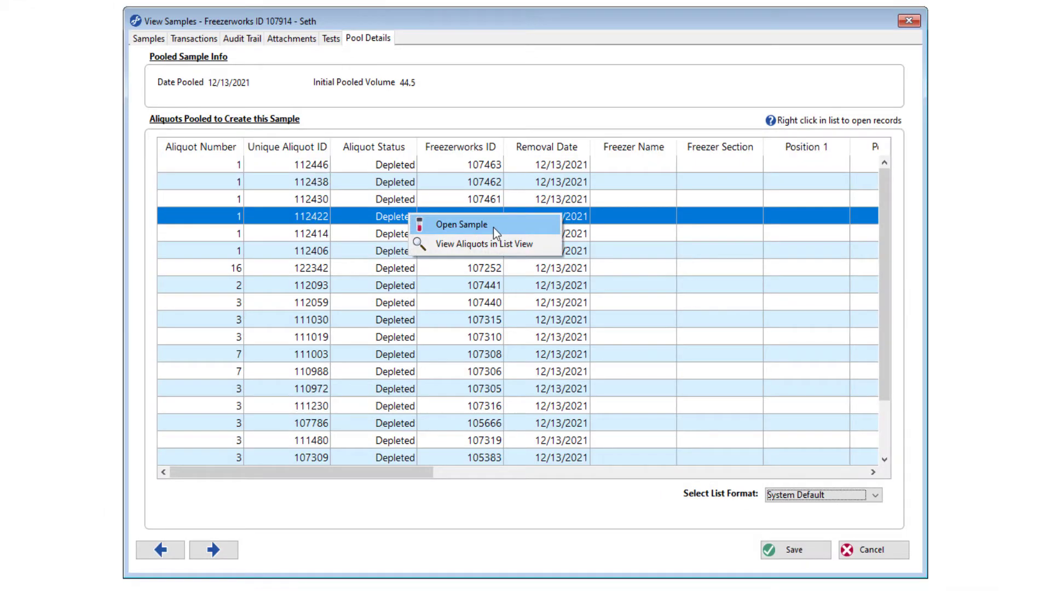
# Show the seven selected aliquots, 112430 through 112059, in List View.
pyautogui.click(532, 198)
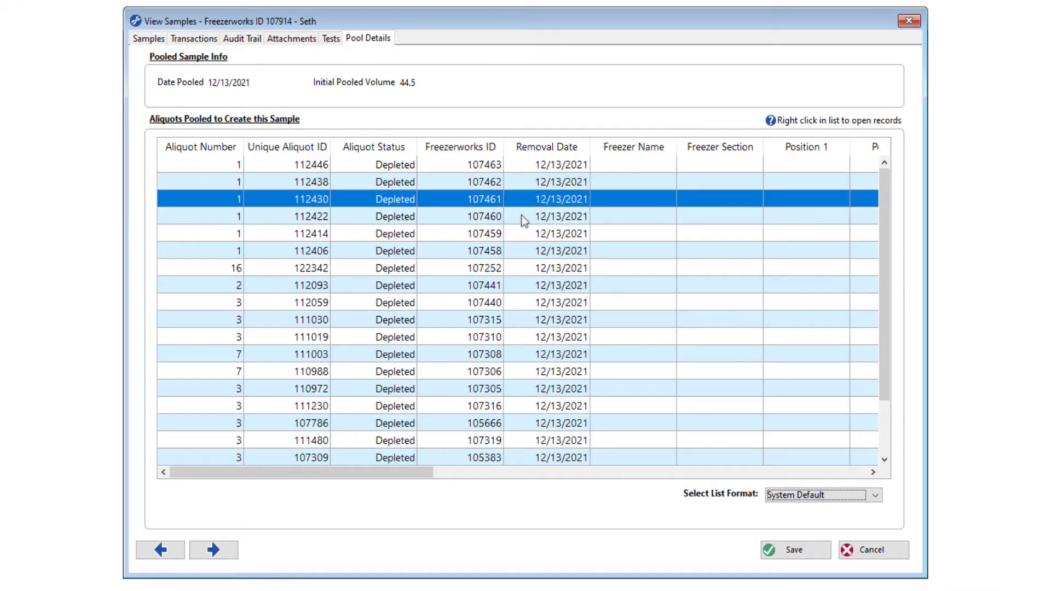
pyautogui.keyDown('shift'); pyautogui.click(492, 302); pyautogui.keyUp('shift')
pyautogui.rightClick(510, 224)
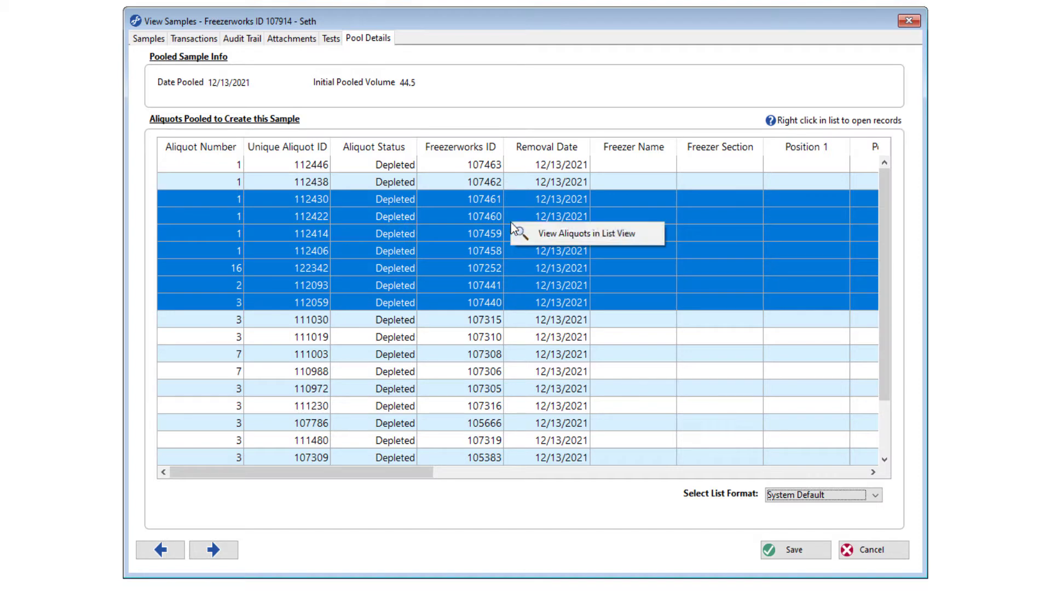
pyautogui.click(548, 232)
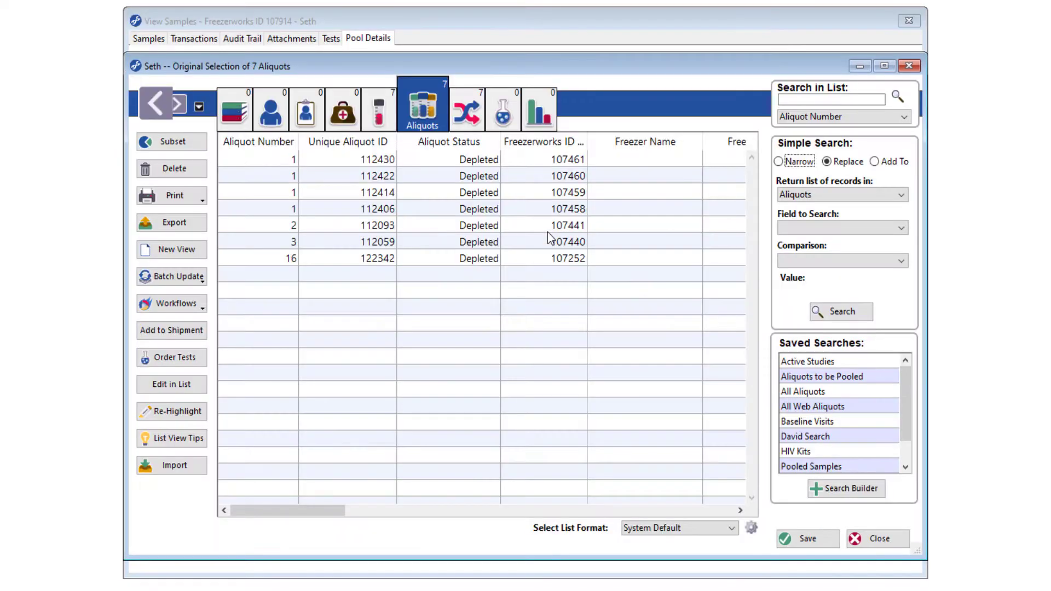
# Close the list, select aliquot 112430 alone, and open the Workflow Type choices for New Pool.
pyautogui.click(879, 539)
pyautogui.click(435, 205)
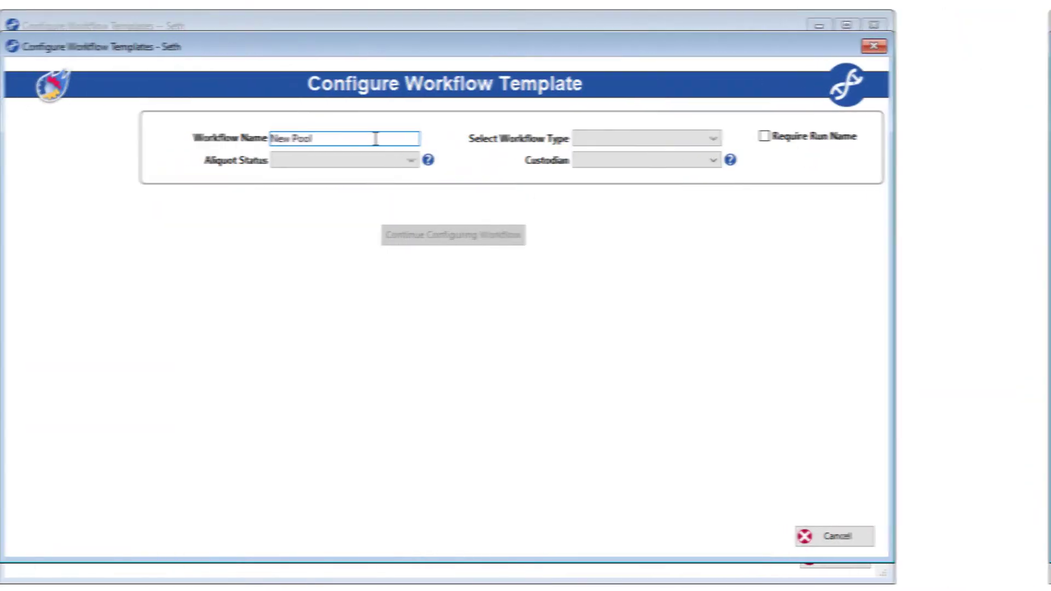
pyautogui.click(607, 139)
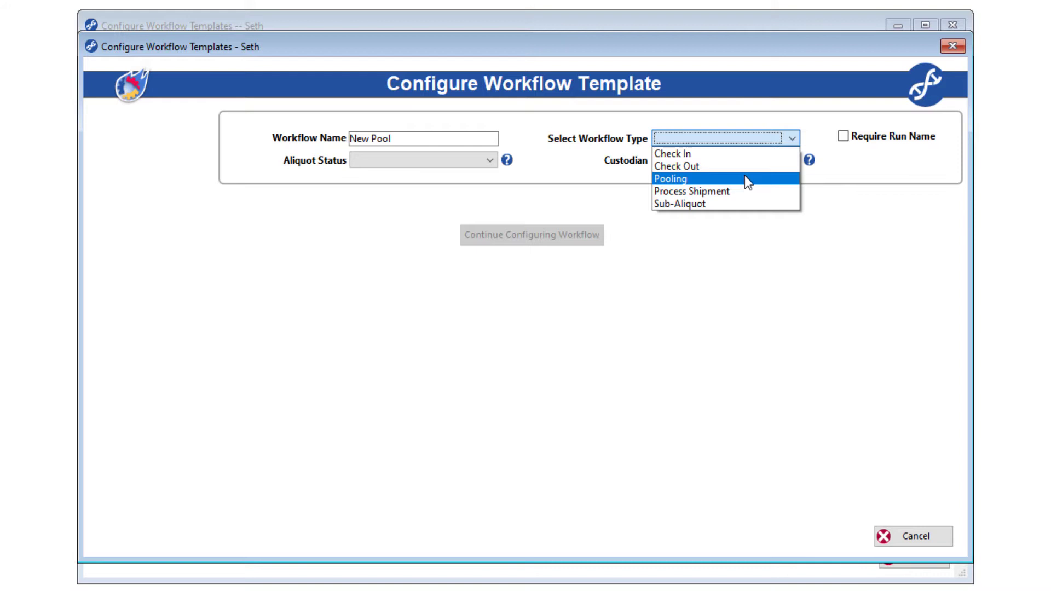
# Make New Pool a Pooling workflow whose pooled sample Biopsy Date is set to Current Date.
pyautogui.click(747, 181)
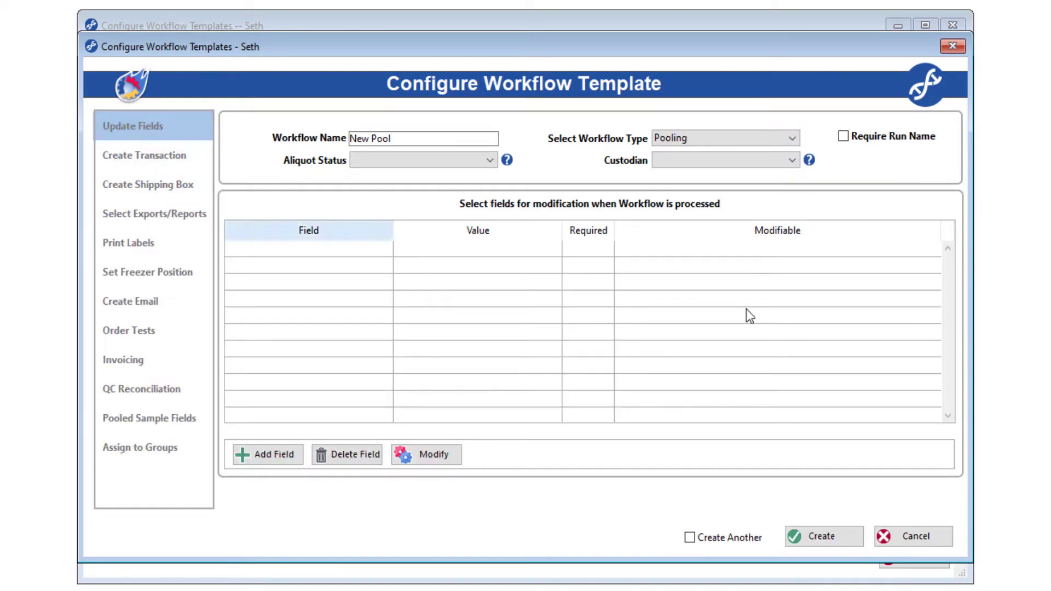
pyautogui.click(175, 416)
pyautogui.click(271, 454)
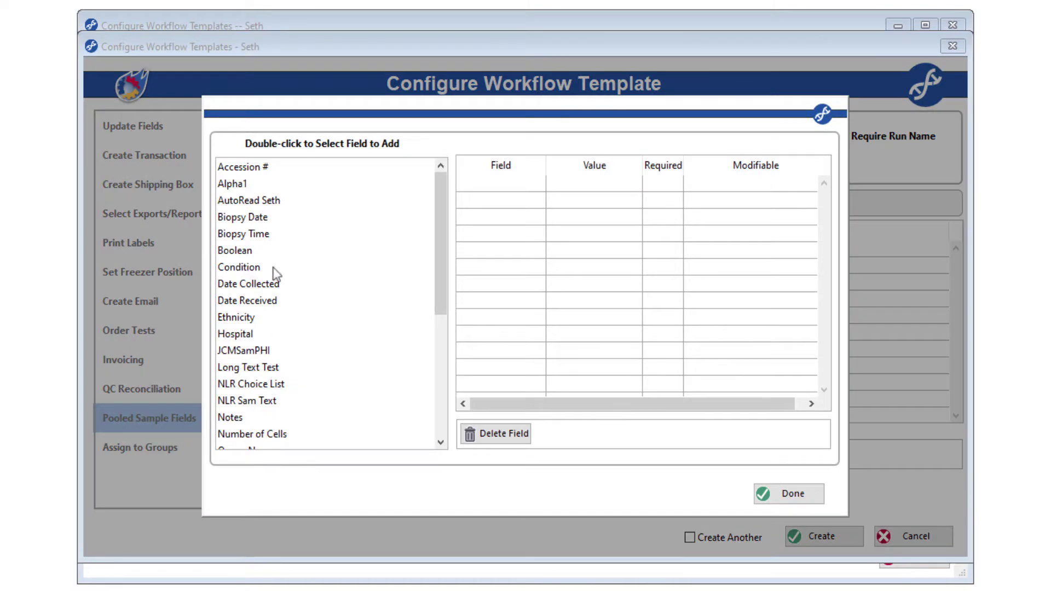
pyautogui.doubleClick(275, 218)
pyautogui.click(478, 208)
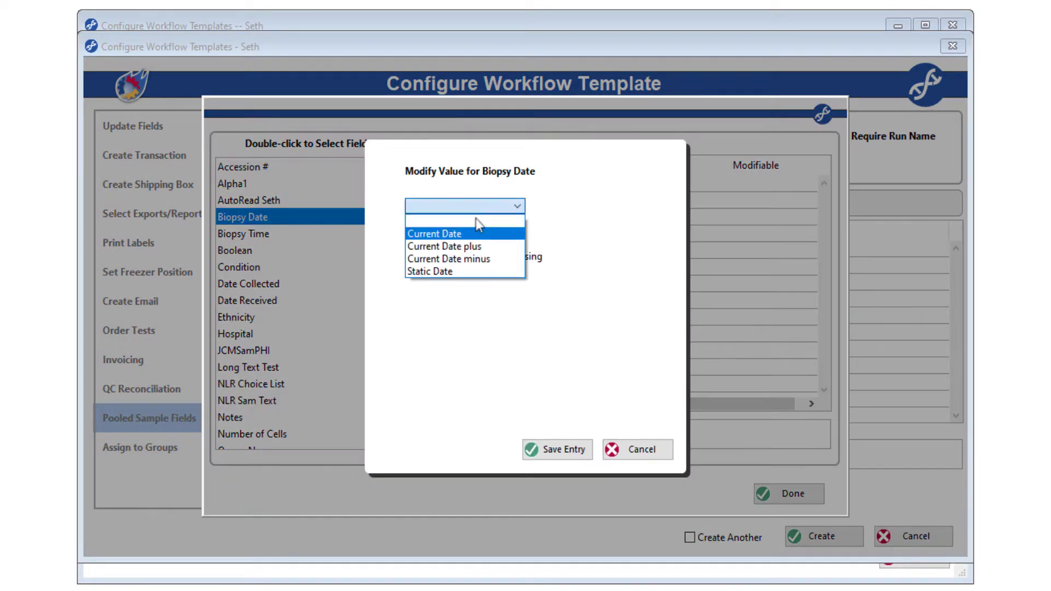
pyautogui.click(478, 240)
pyautogui.click(556, 449)
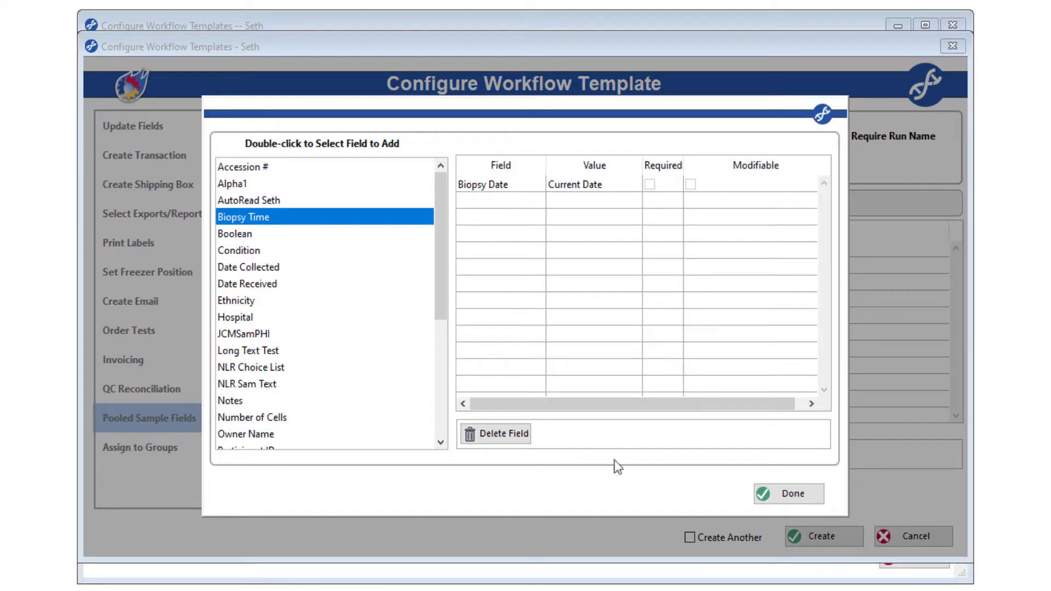
pyautogui.click(774, 494)
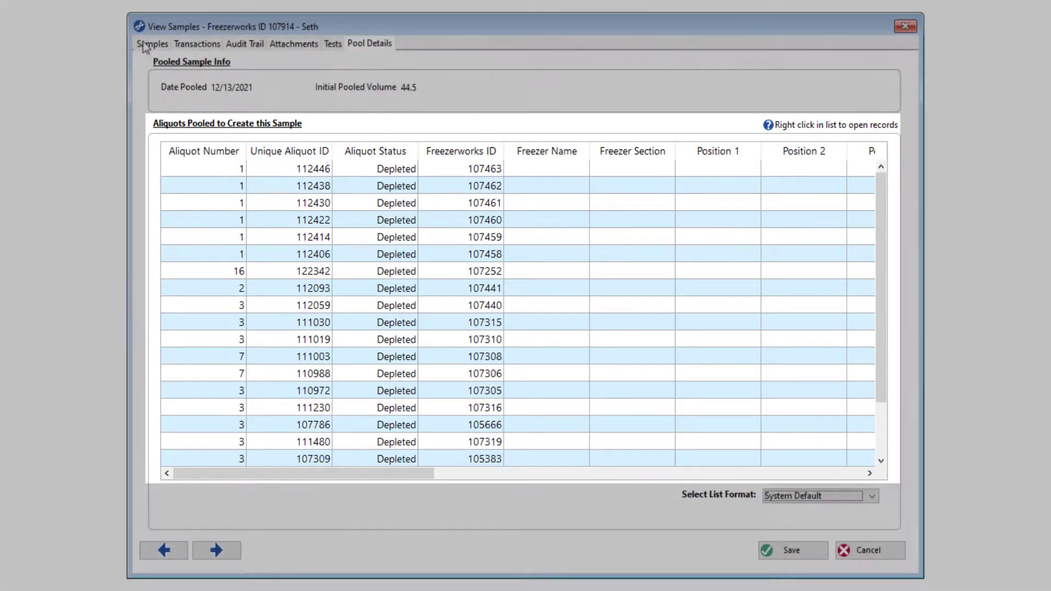
# Order the COVID-19 Test on the sample from its Tests tab.
pyautogui.click(145, 44)
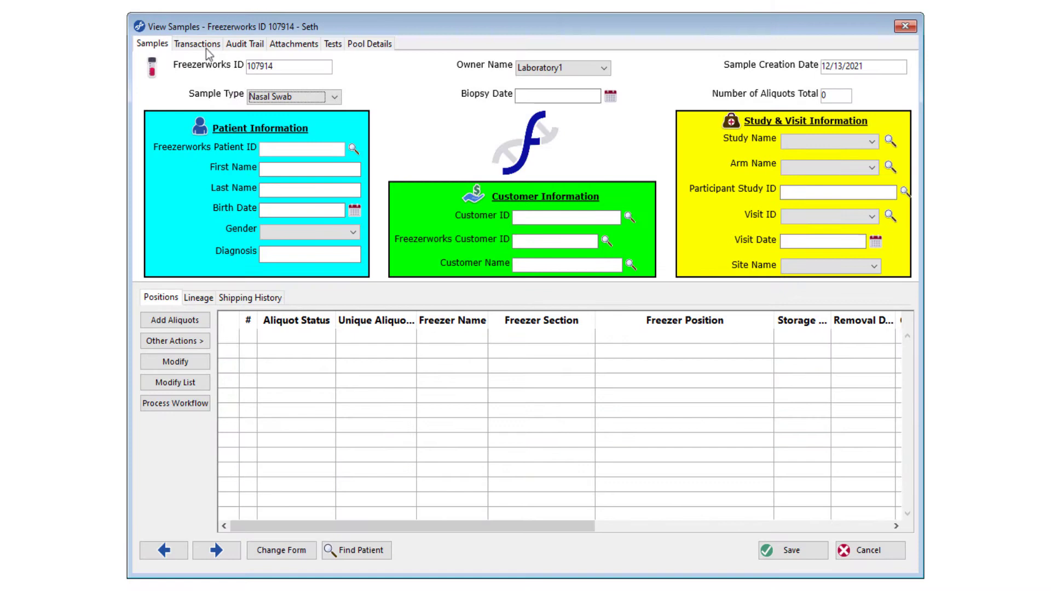
pyautogui.click(334, 45)
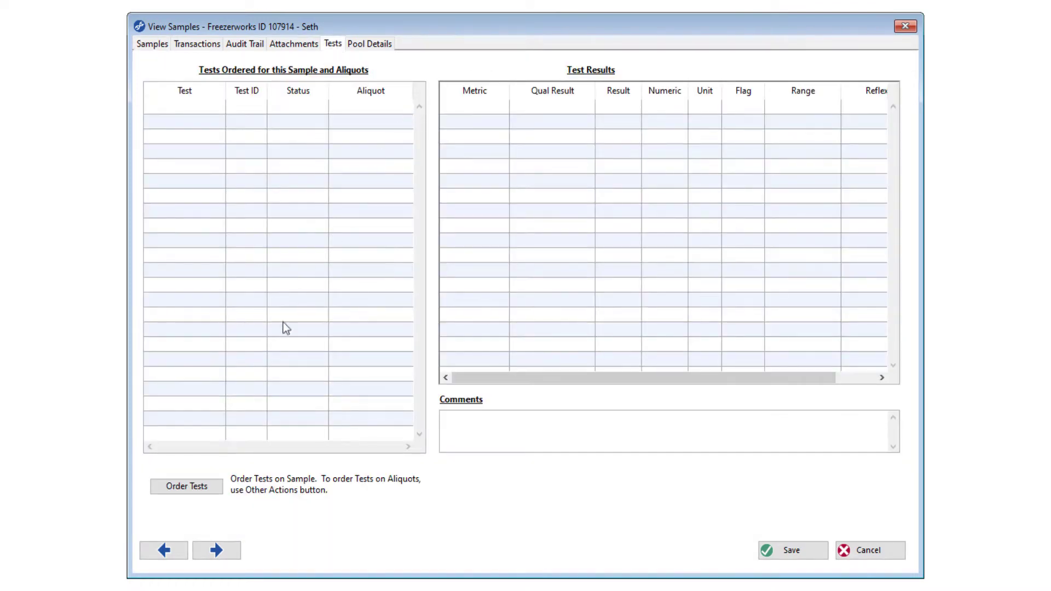
pyautogui.click(184, 487)
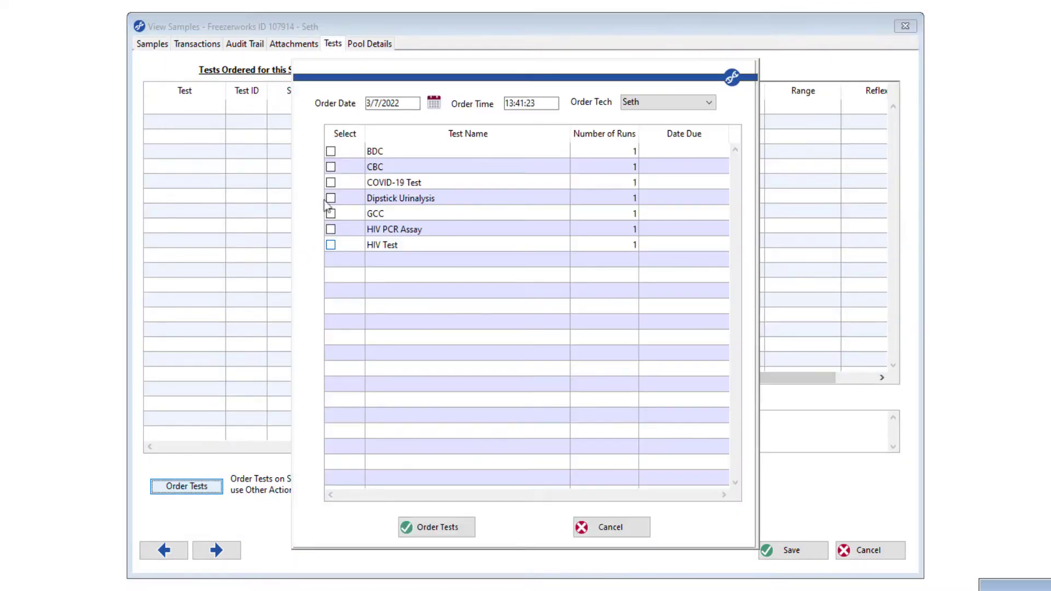
pyautogui.click(331, 182)
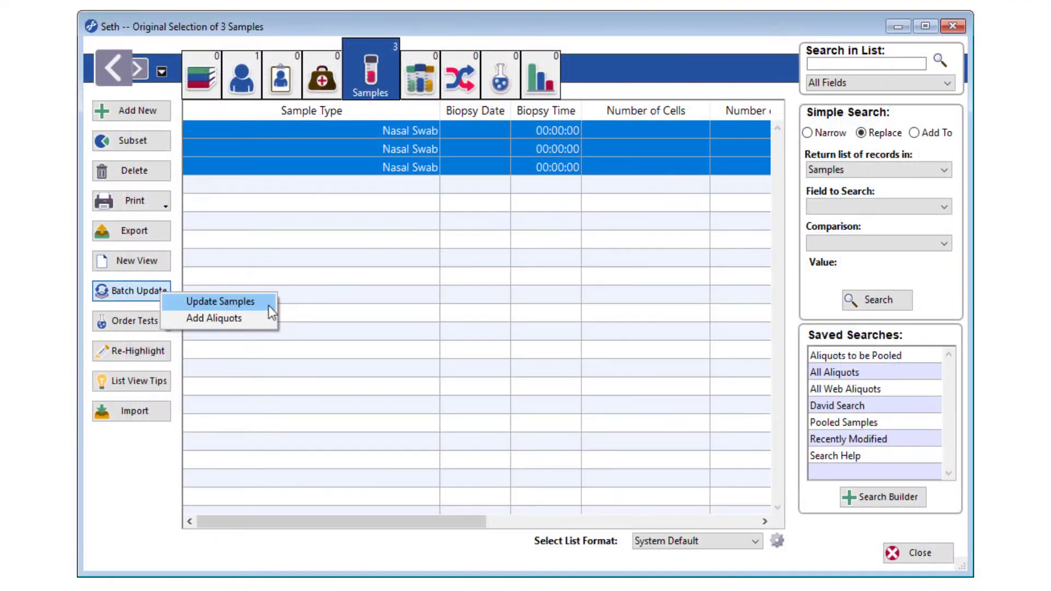
# Start a batch update of the three Nasal Swab samples and browse the fields to update.
pyautogui.click(269, 304)
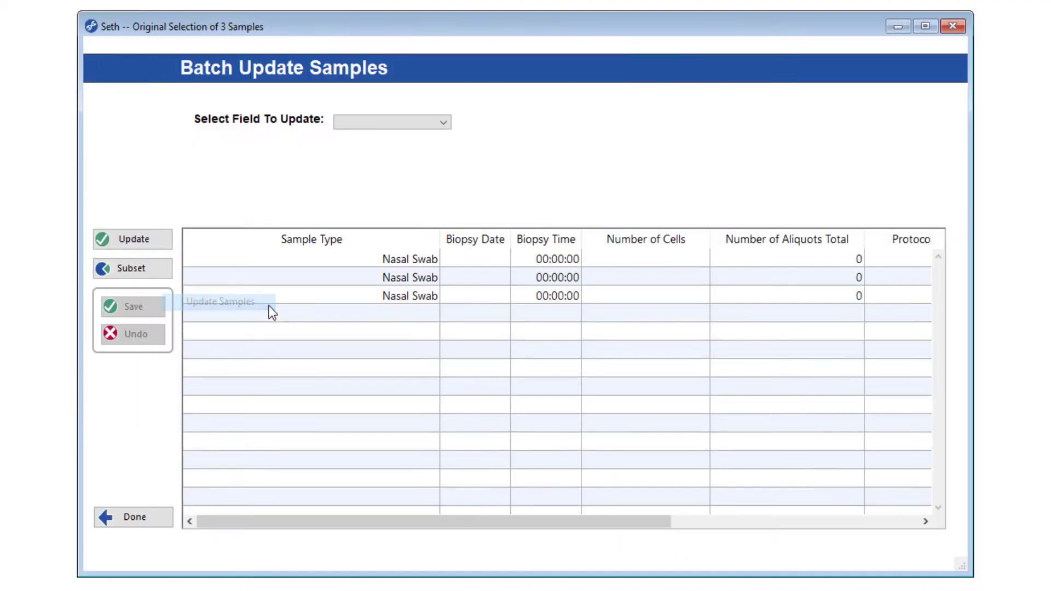
pyautogui.click(412, 124)
pyautogui.press('Down')
pyautogui.press('Down')
pyautogui.press('Down')
pyautogui.press('Down')
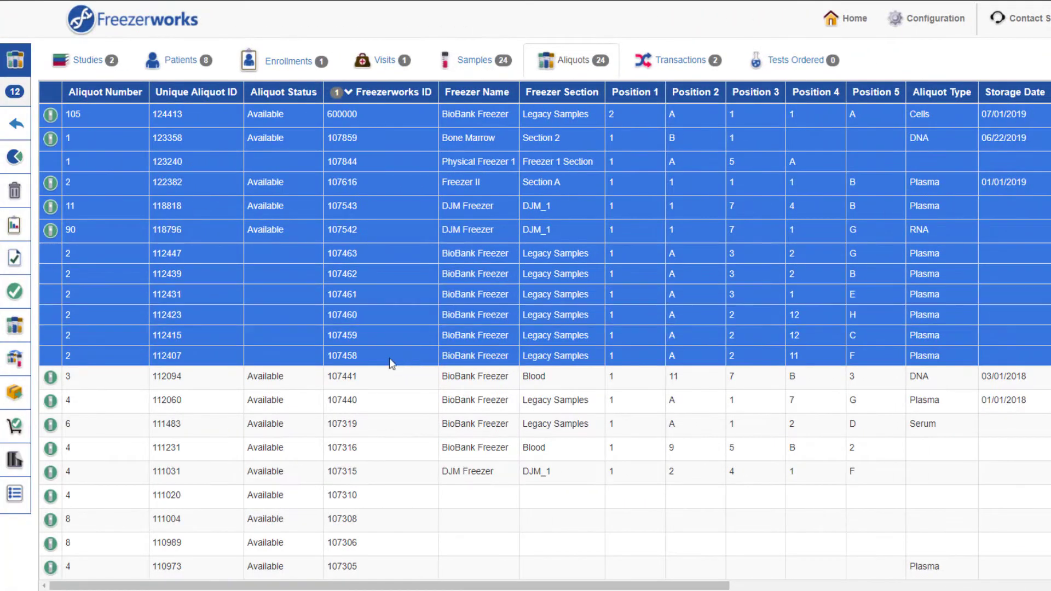
# Pool the highlighted aliquots with the COVID Pool template, then list a pooled sample's source aliquots.
pyautogui.moveTo(153, 364)
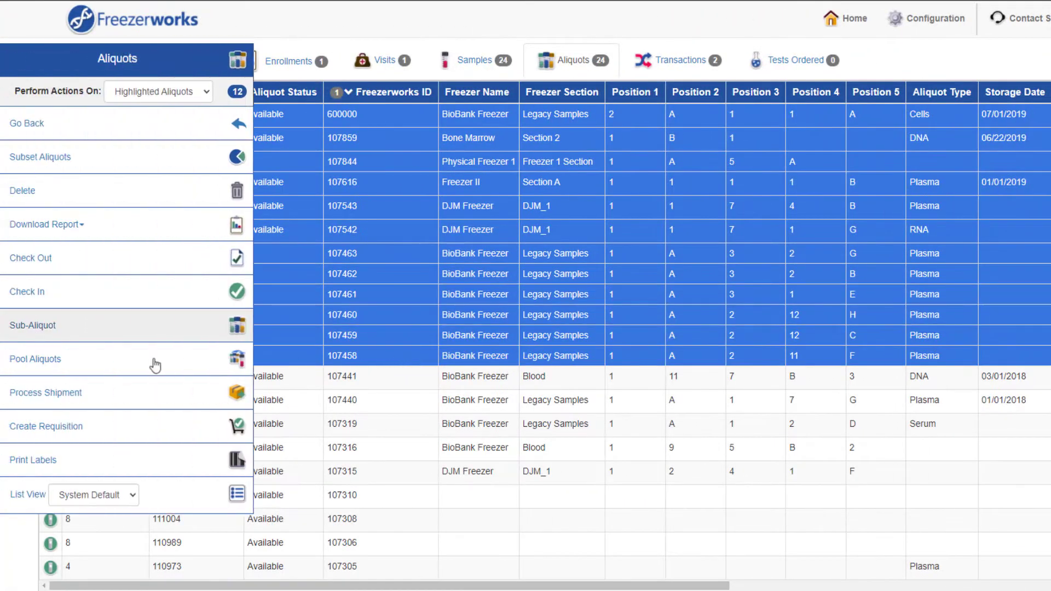
pyautogui.click(93, 362)
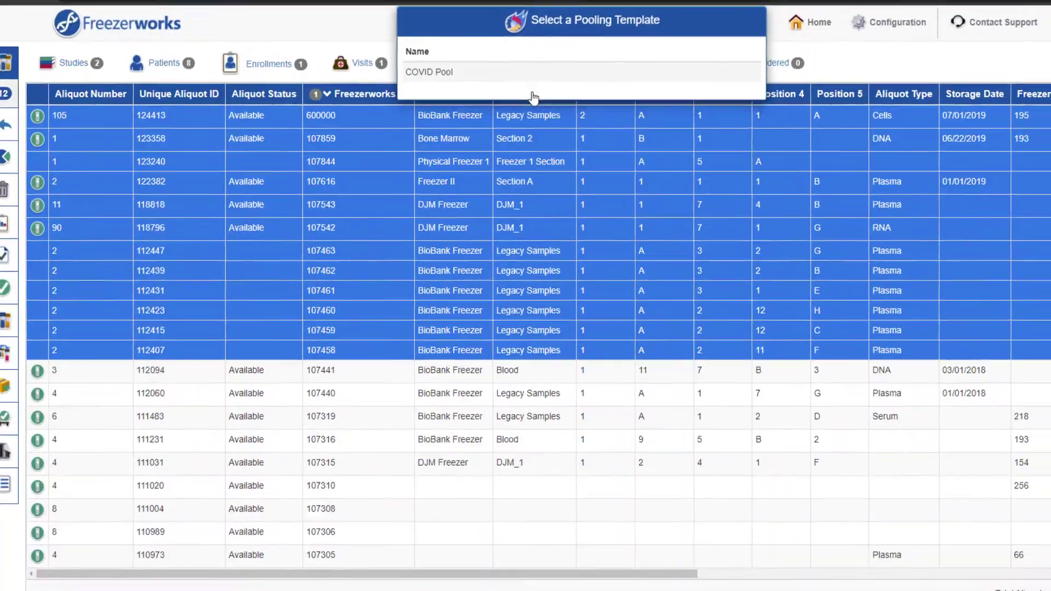
pyautogui.click(561, 96)
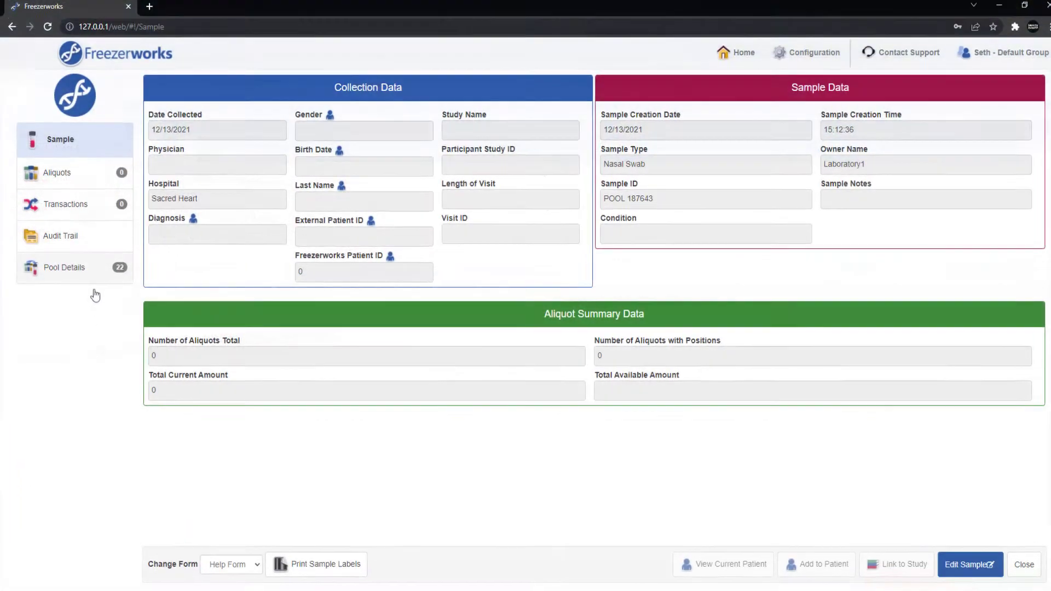
pyautogui.click(96, 268)
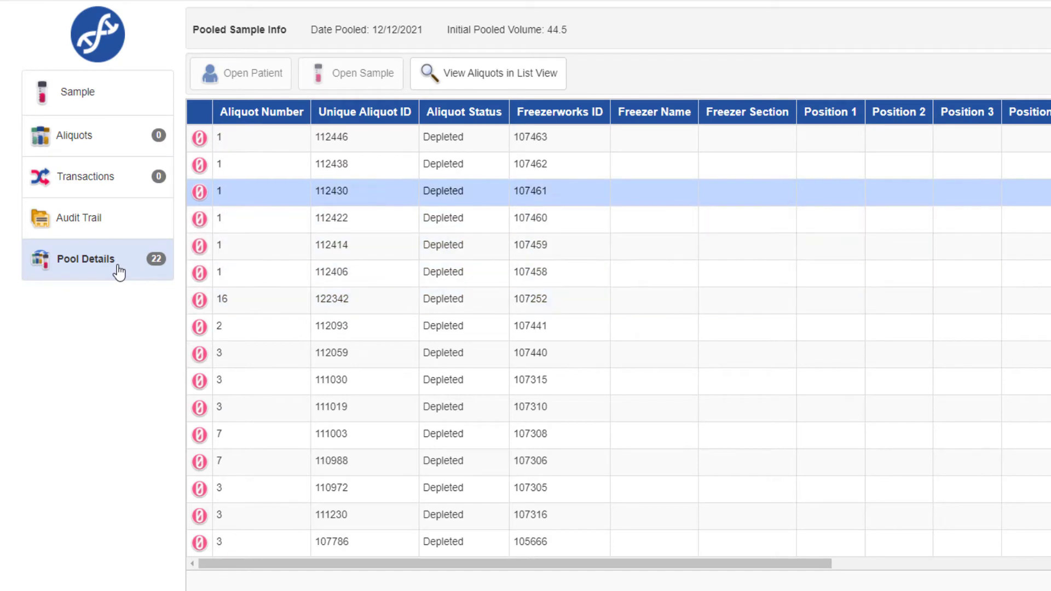
pyautogui.click(507, 84)
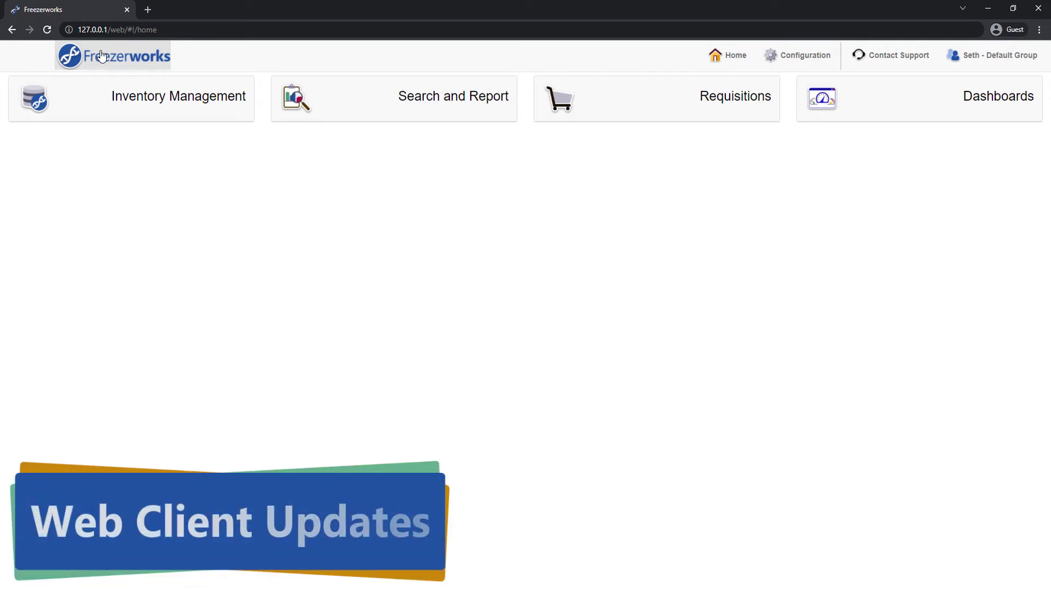
# Explore Freezers and look inside the BioBank Freezer's Blood section.
pyautogui.click(133, 109)
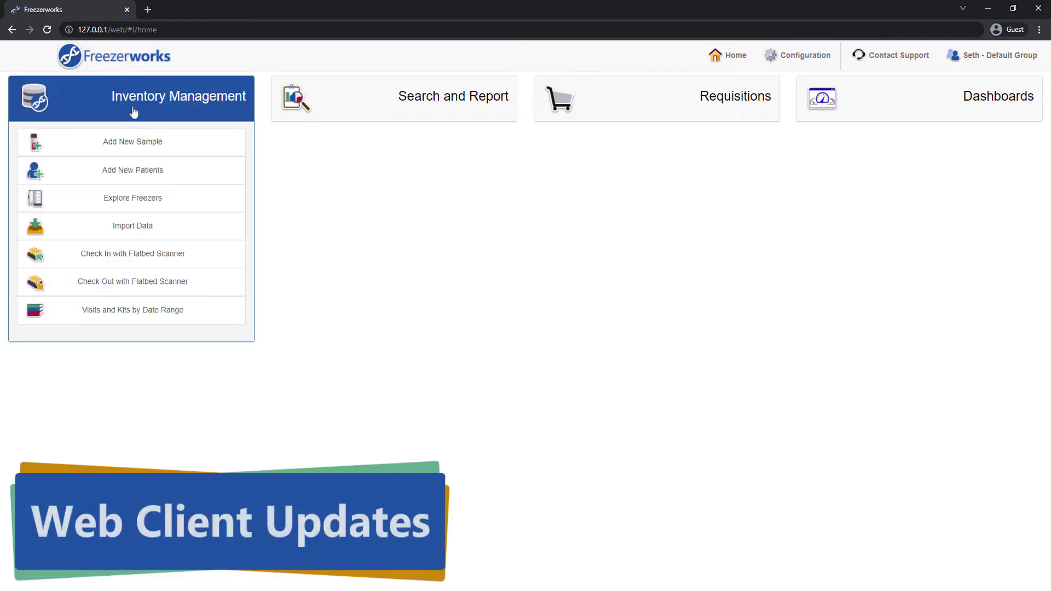
pyautogui.click(183, 198)
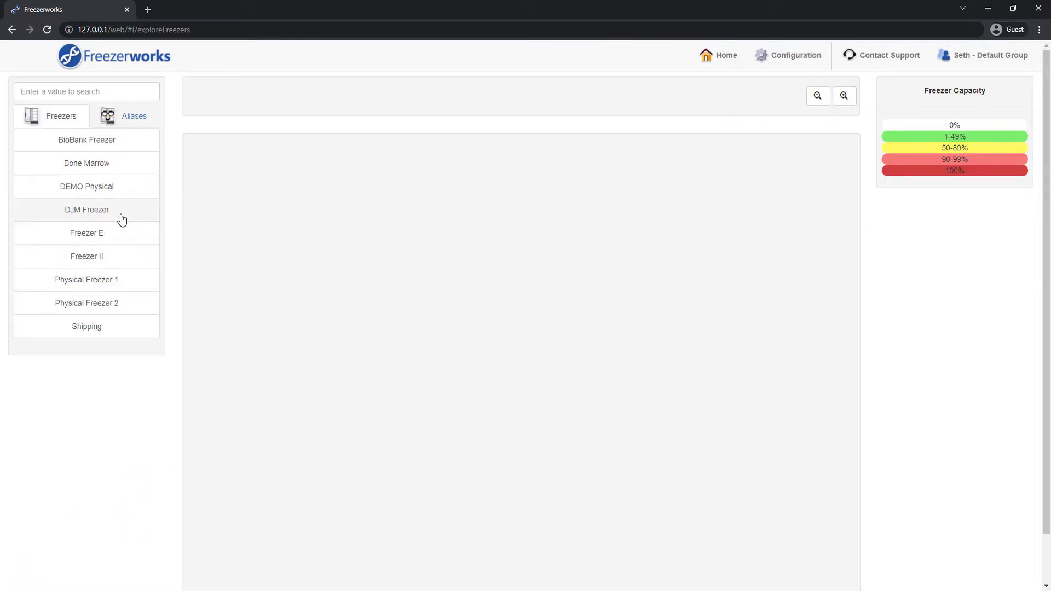
pyautogui.click(124, 143)
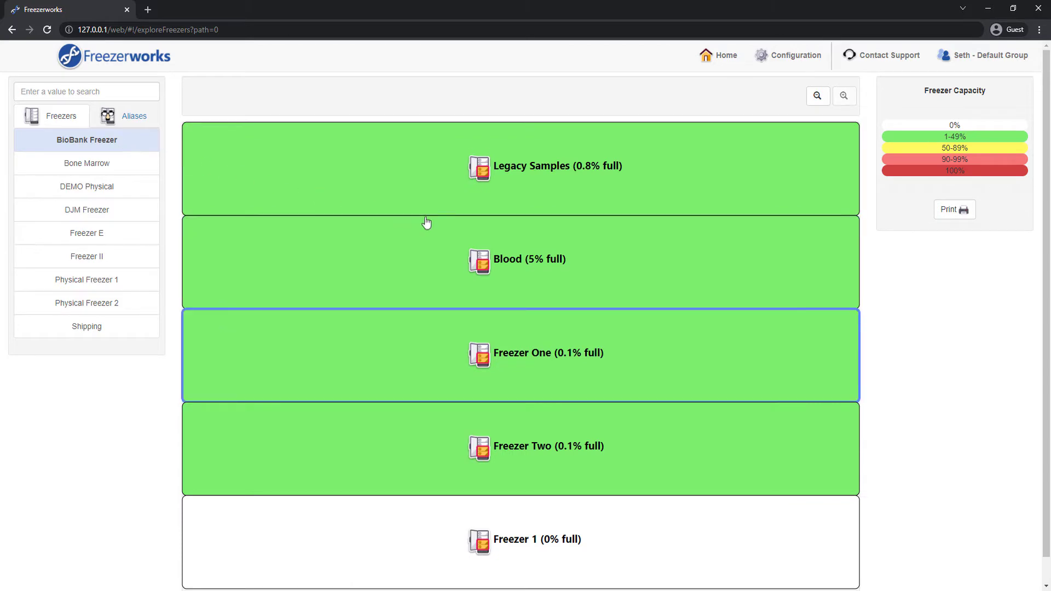
pyautogui.click(566, 260)
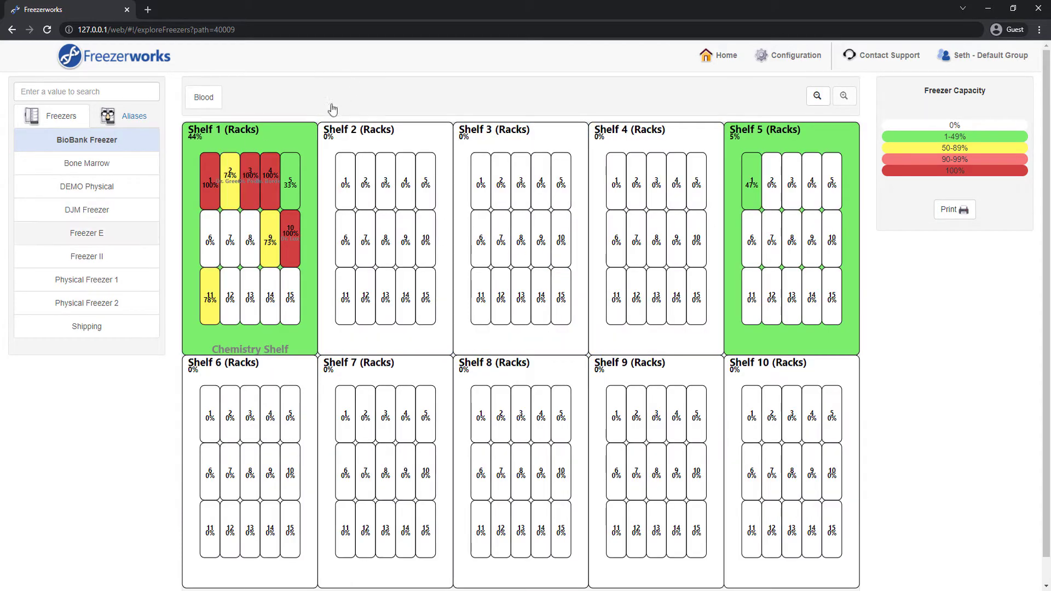
# Drill into DJM Freezer, section DJM_1, Rack 1, Box 7 to see its aliquots.
pyautogui.click(114, 212)
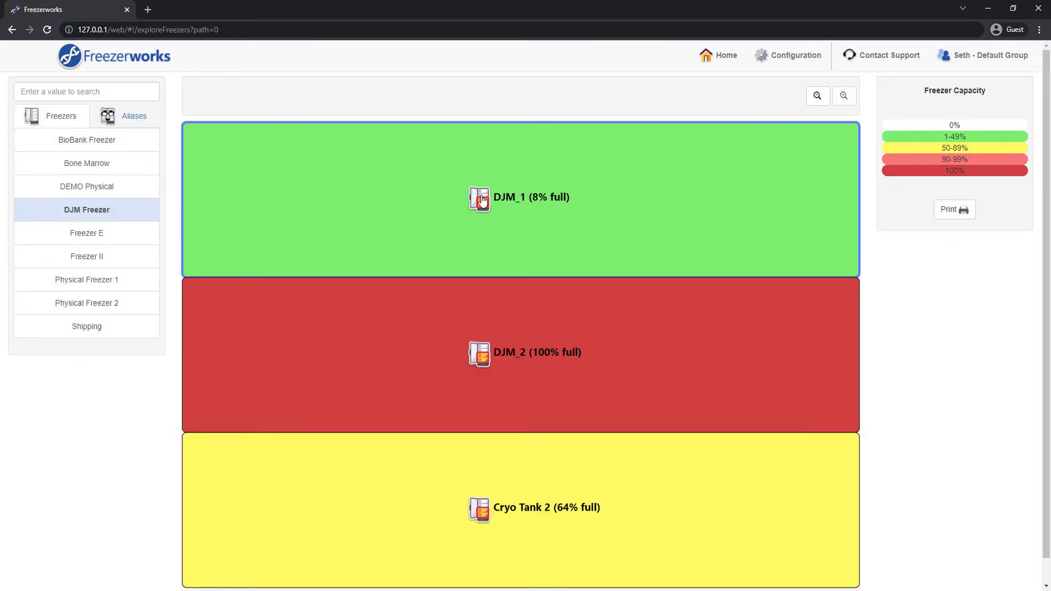
pyautogui.click(479, 199)
pyautogui.click(305, 197)
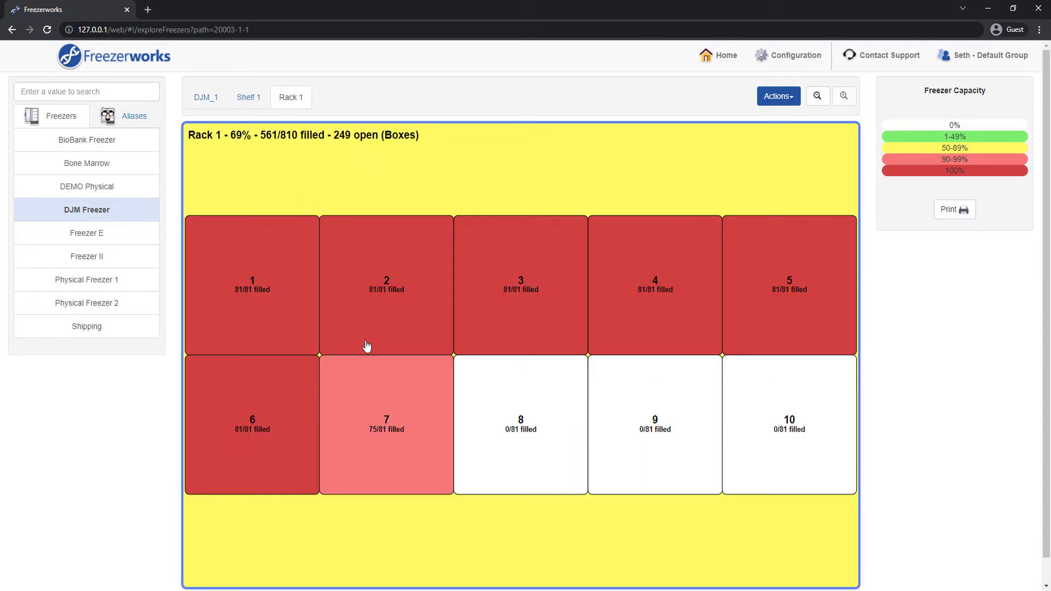
pyautogui.click(418, 467)
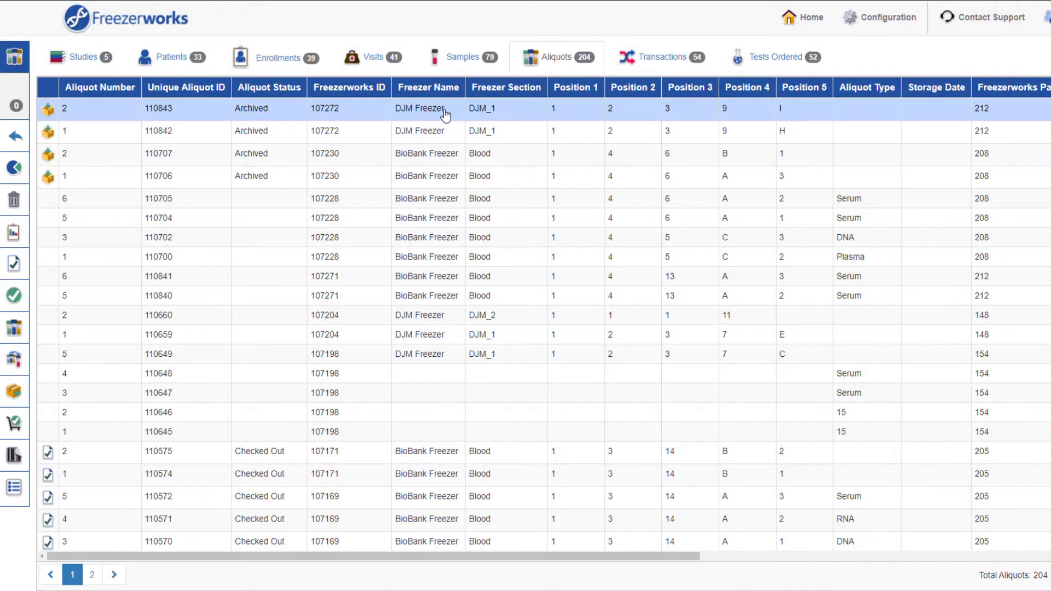
# Batch update aliquots 110843 through 110706 from Archived to Available status.
pyautogui.click(446, 114)
pyautogui.keyDown('shift'); pyautogui.click(368, 181); pyautogui.keyUp('shift')
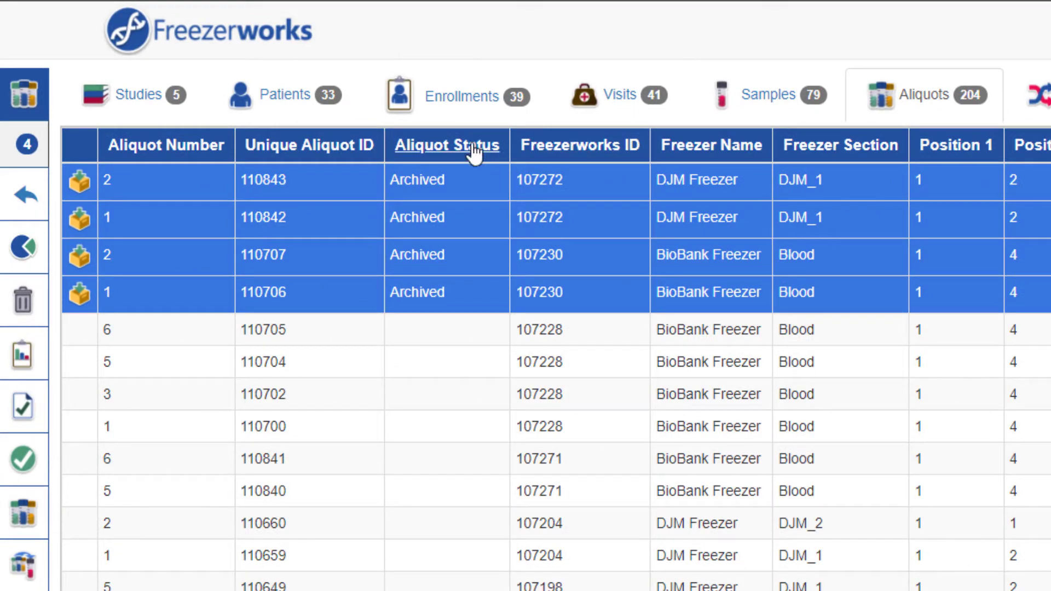
pyautogui.click(474, 153)
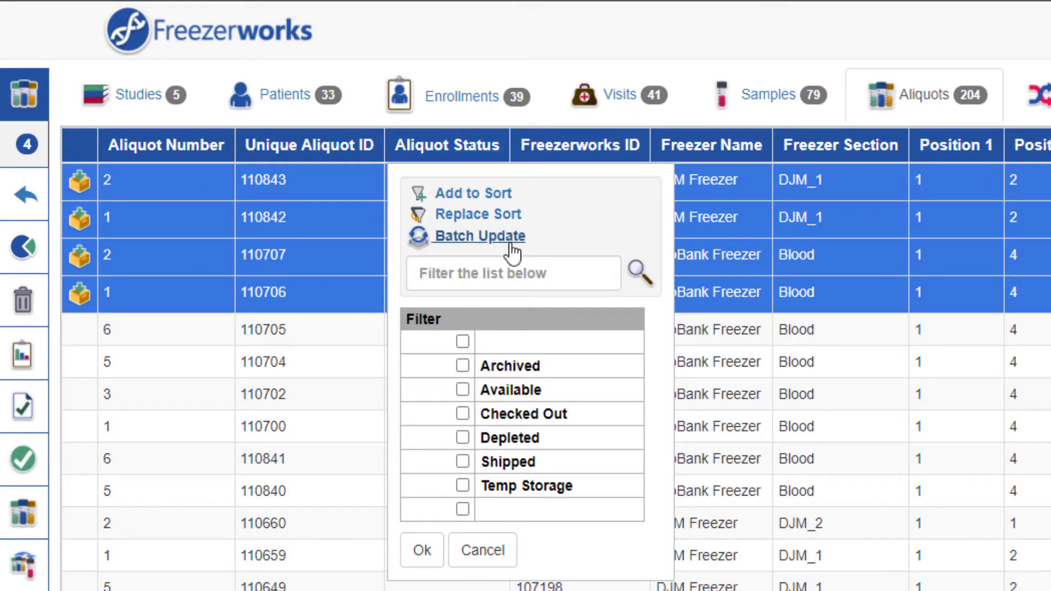
pyautogui.click(481, 236)
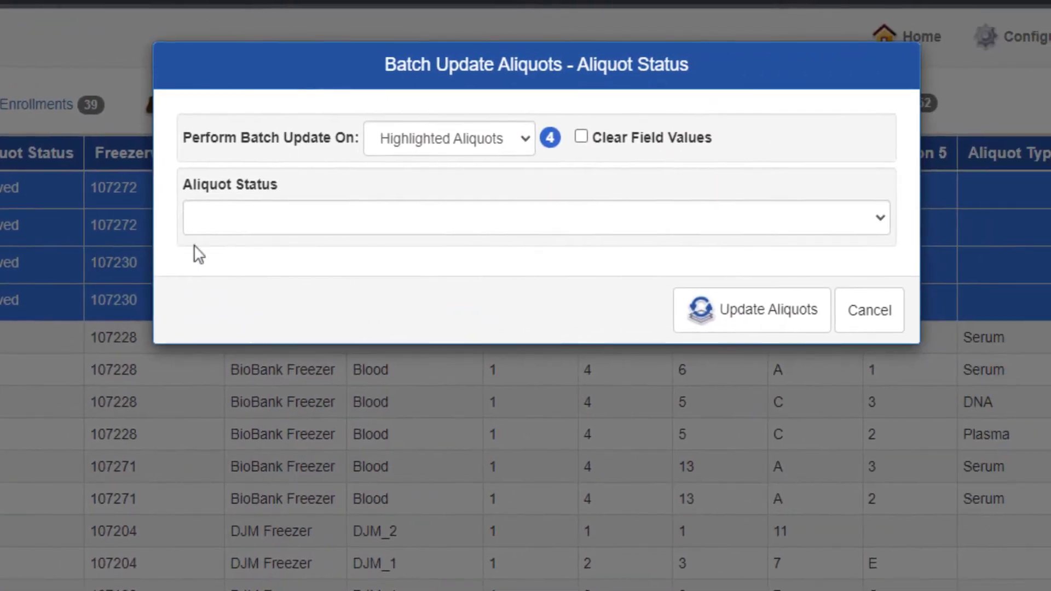
pyautogui.click(697, 229)
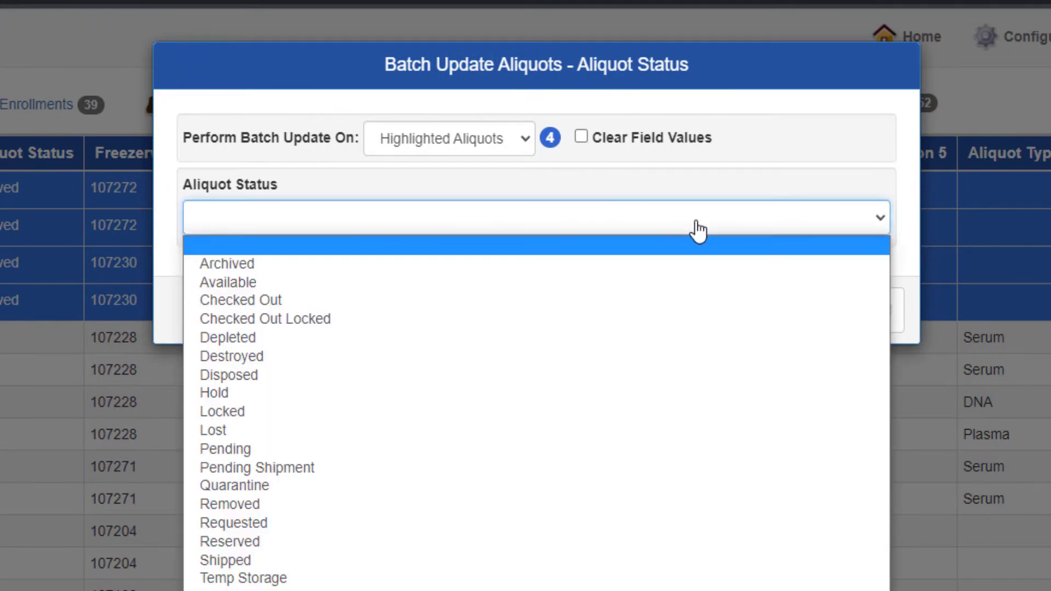
pyautogui.click(364, 282)
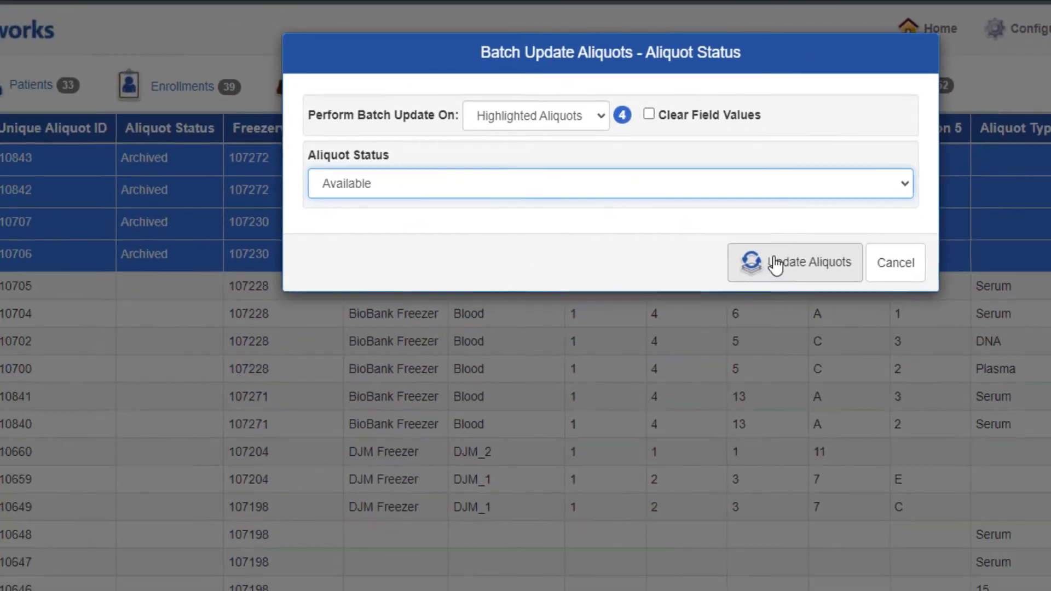
pyautogui.click(776, 265)
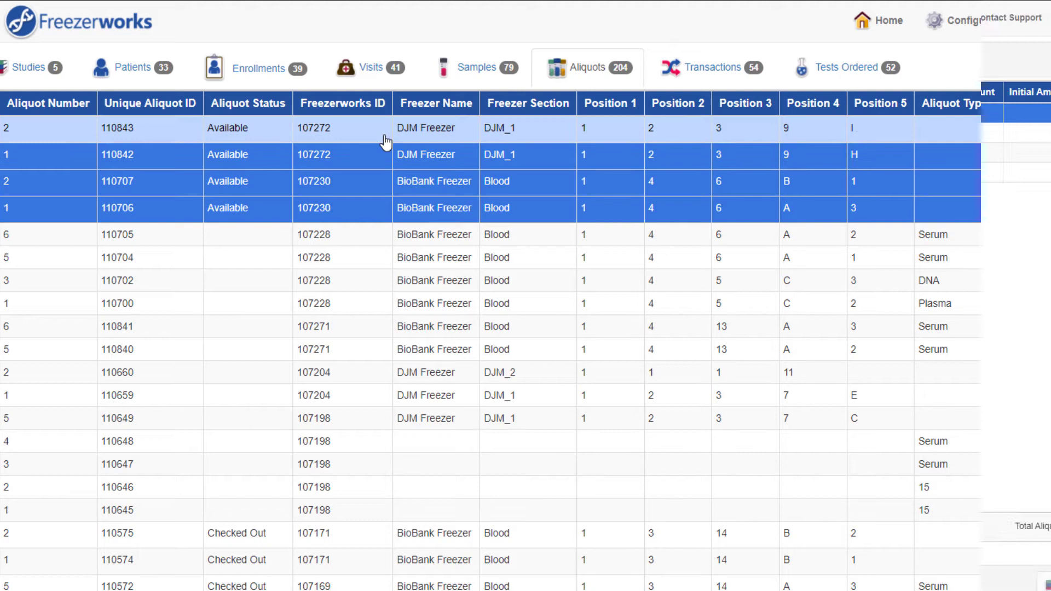
# Prepare a Number of Thaws batch update adding to the current value for one sample's four listed aliquots.
pyautogui.click(87, 154)
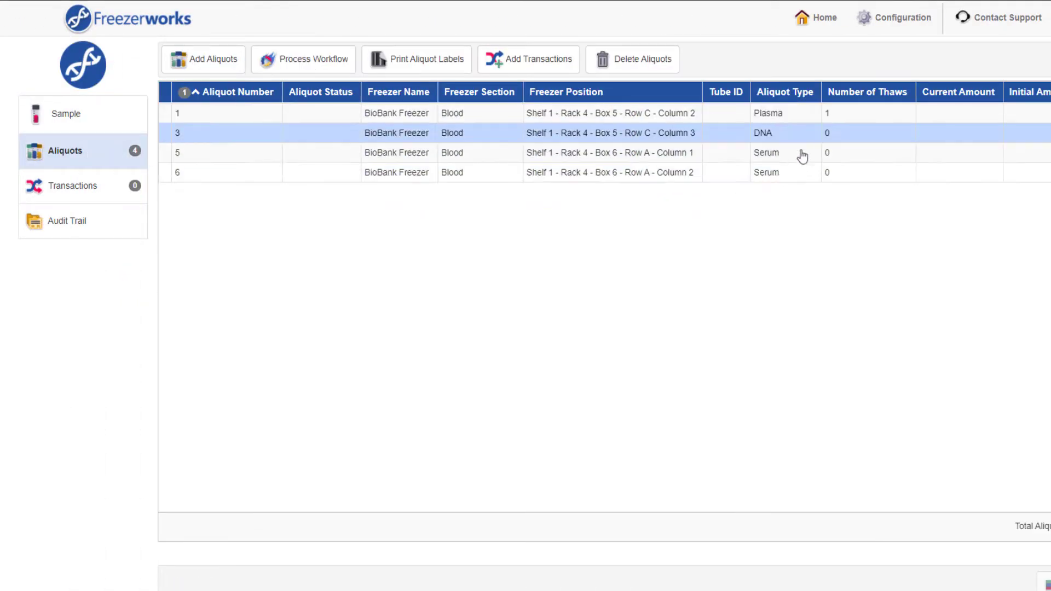
pyautogui.click(865, 92)
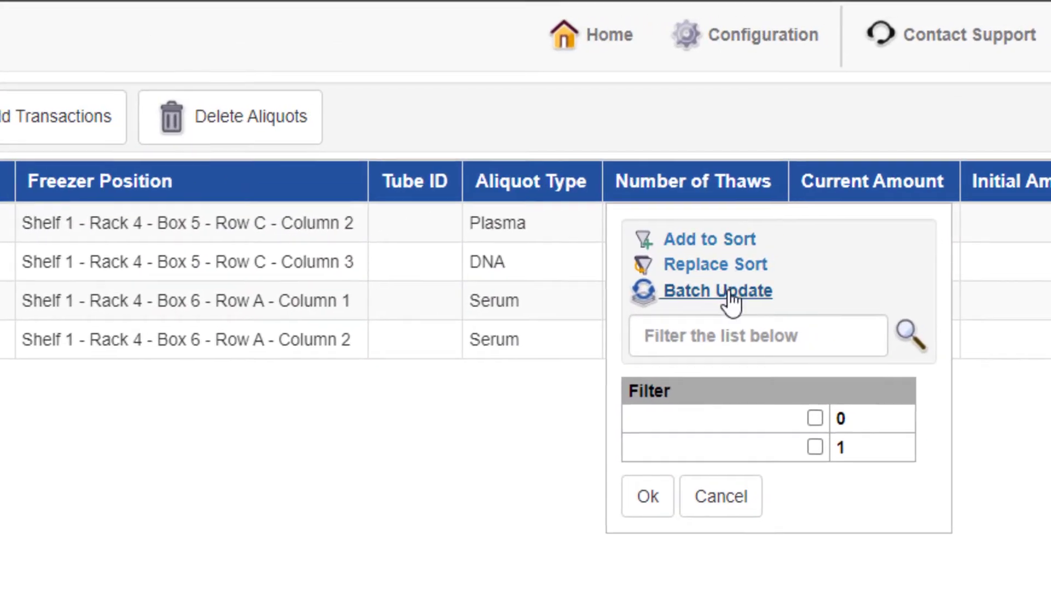
pyautogui.click(723, 292)
pyautogui.click(474, 181)
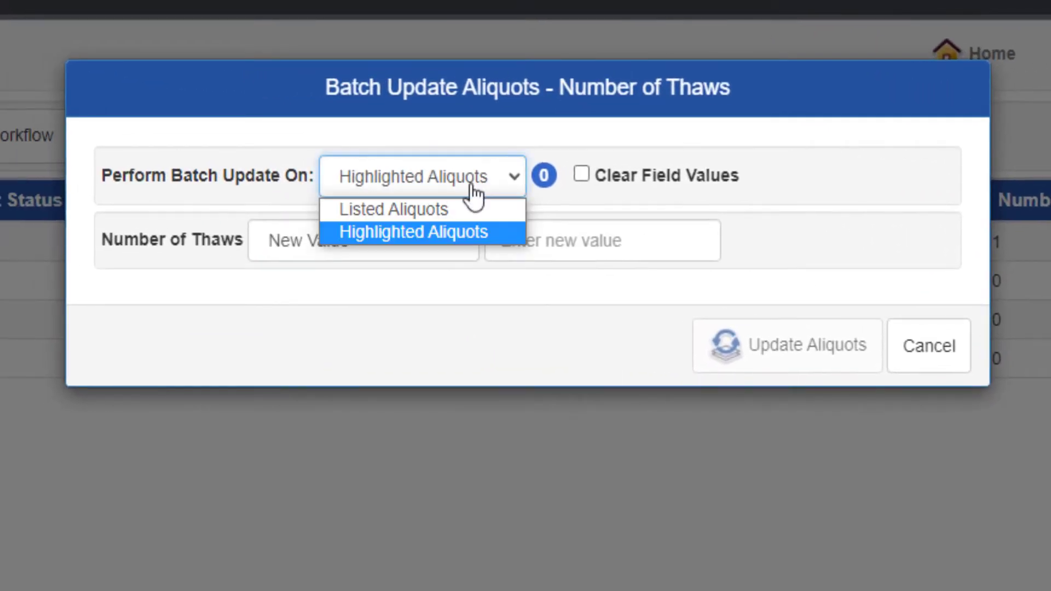
pyautogui.click(461, 209)
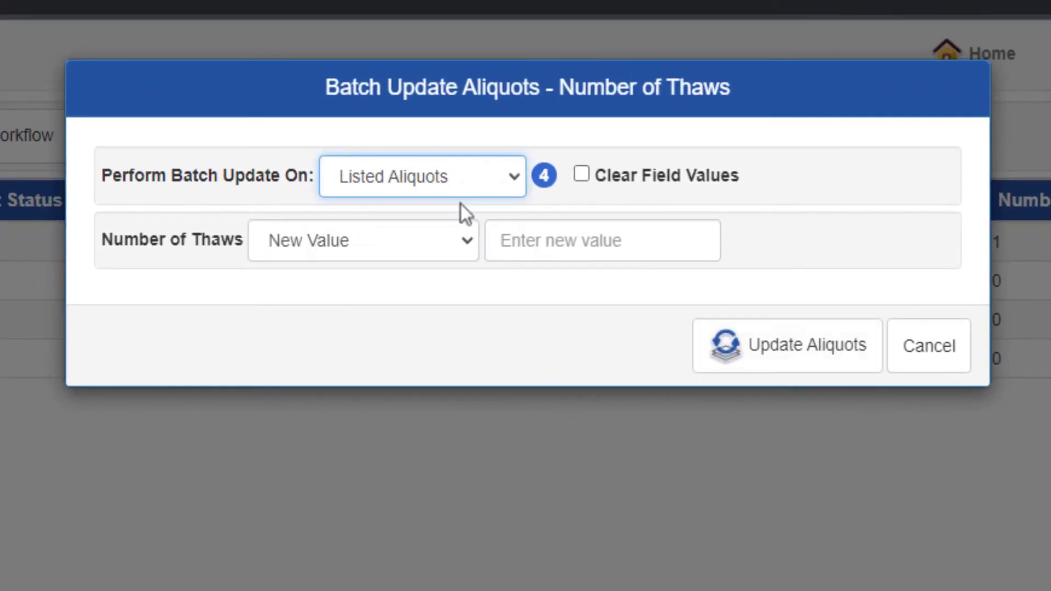
pyautogui.click(452, 252)
pyautogui.click(425, 295)
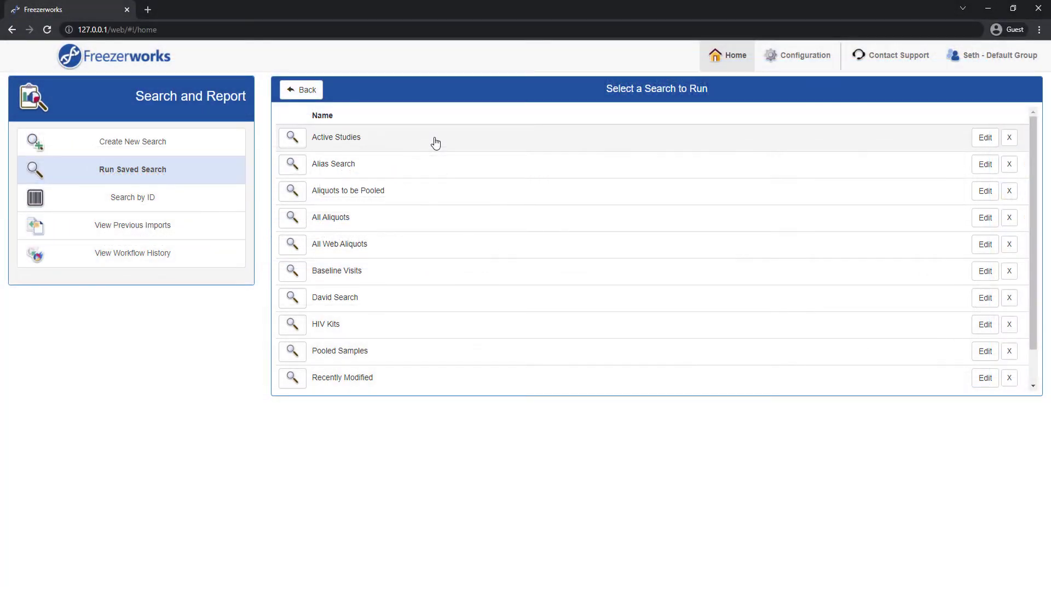
# Run the saved Active Studies search and view its Visits and Enrollments.
pyautogui.click(299, 143)
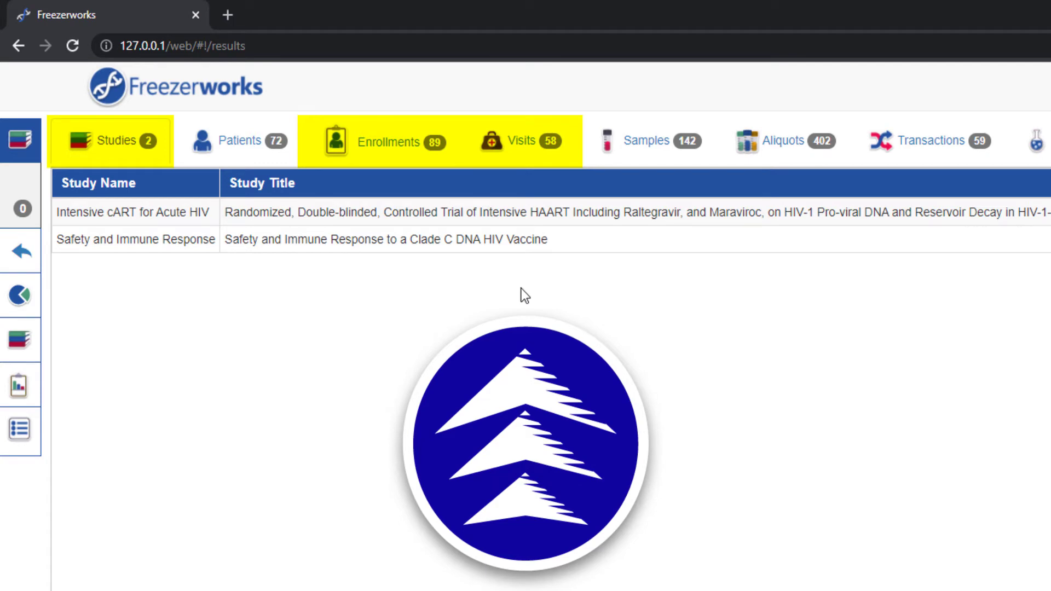
pyautogui.click(505, 144)
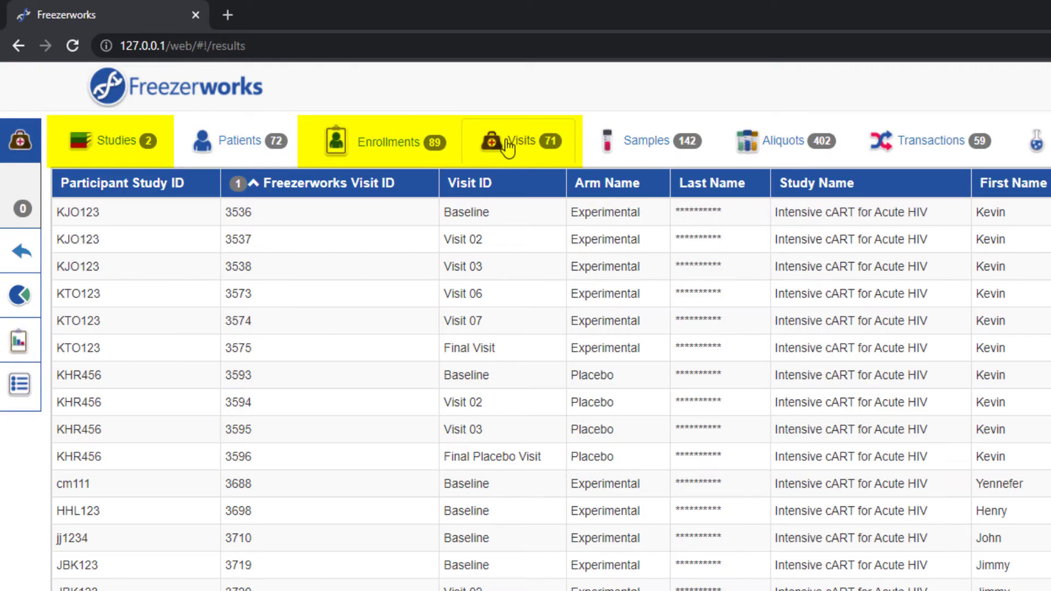
pyautogui.click(431, 143)
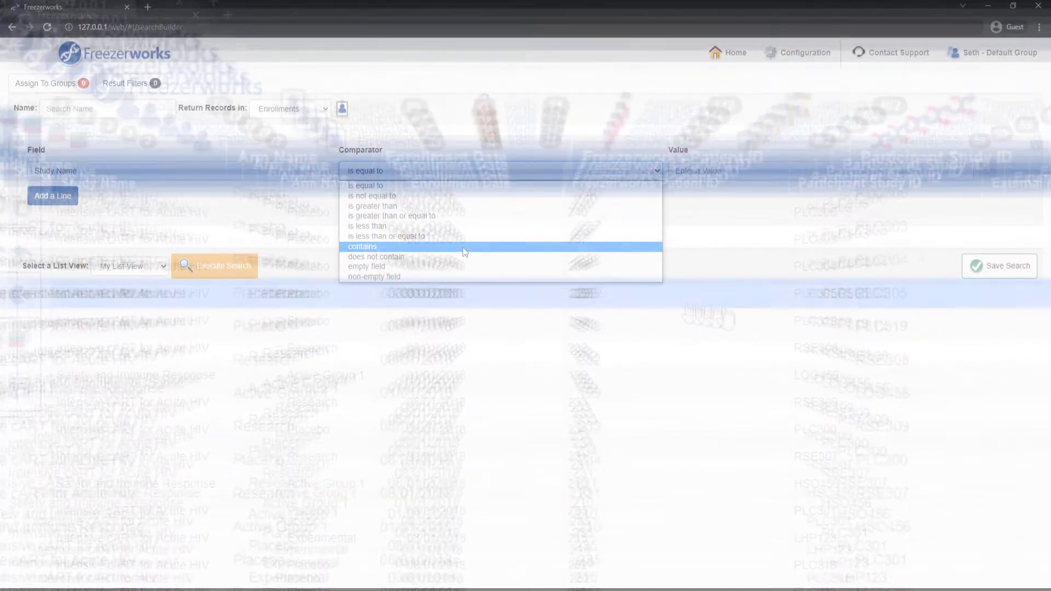
# Search enrollments where Study Name contains HIV.
pyautogui.click(465, 246)
pyautogui.click(710, 171)
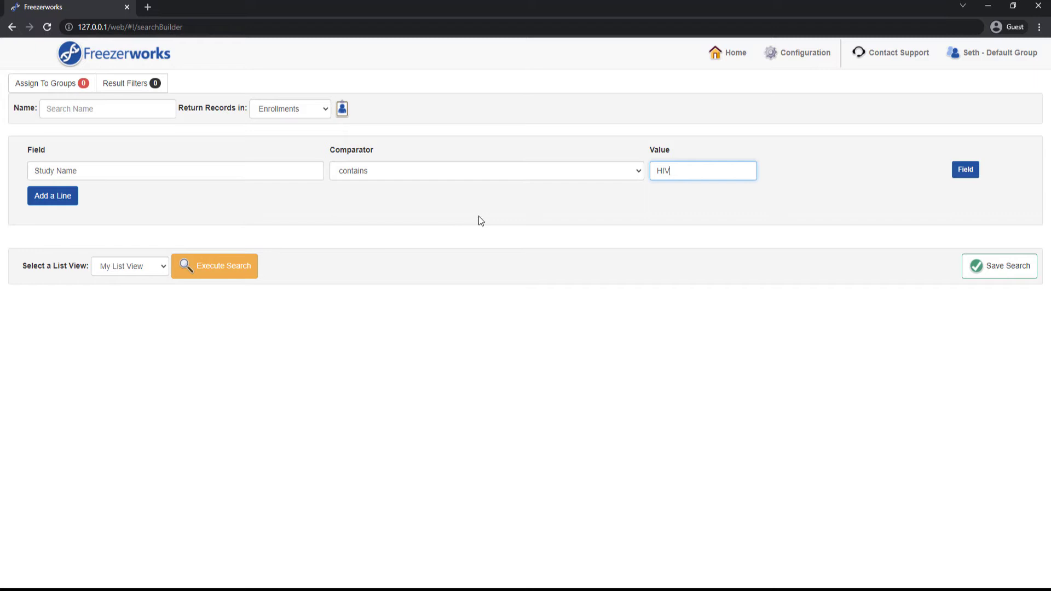
pyautogui.click(243, 266)
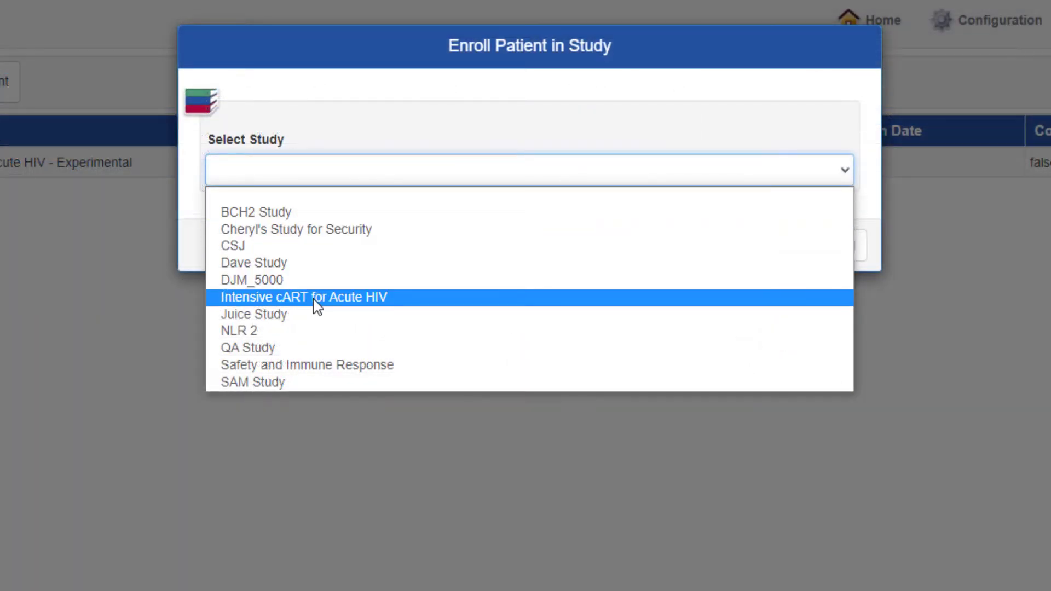
# Enroll the patient in Intensive cART for Acute HIV on the Research arm.
pyautogui.click(344, 300)
pyautogui.click(561, 238)
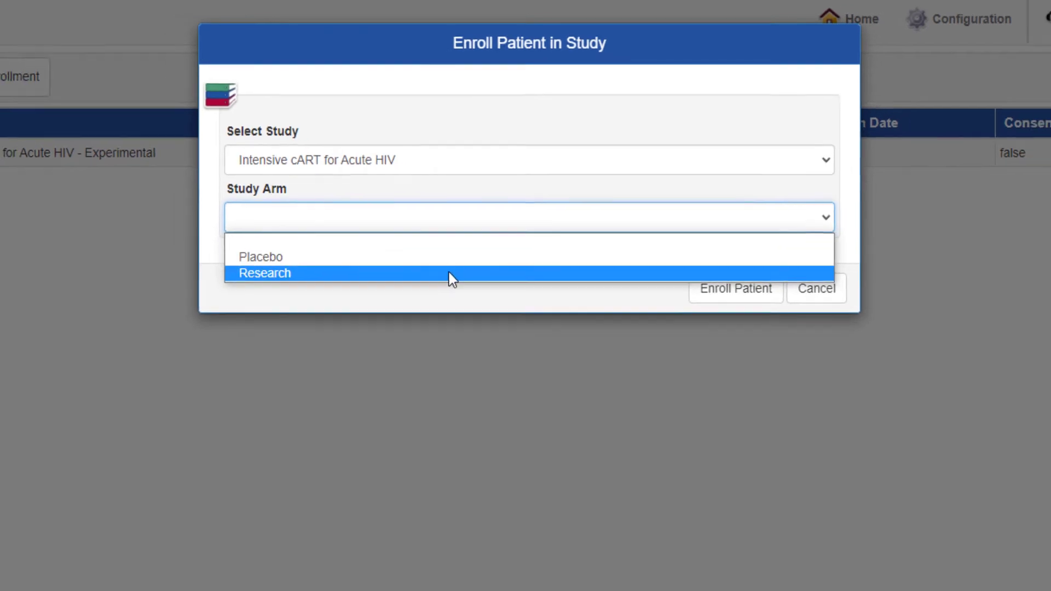
pyautogui.click(446, 291)
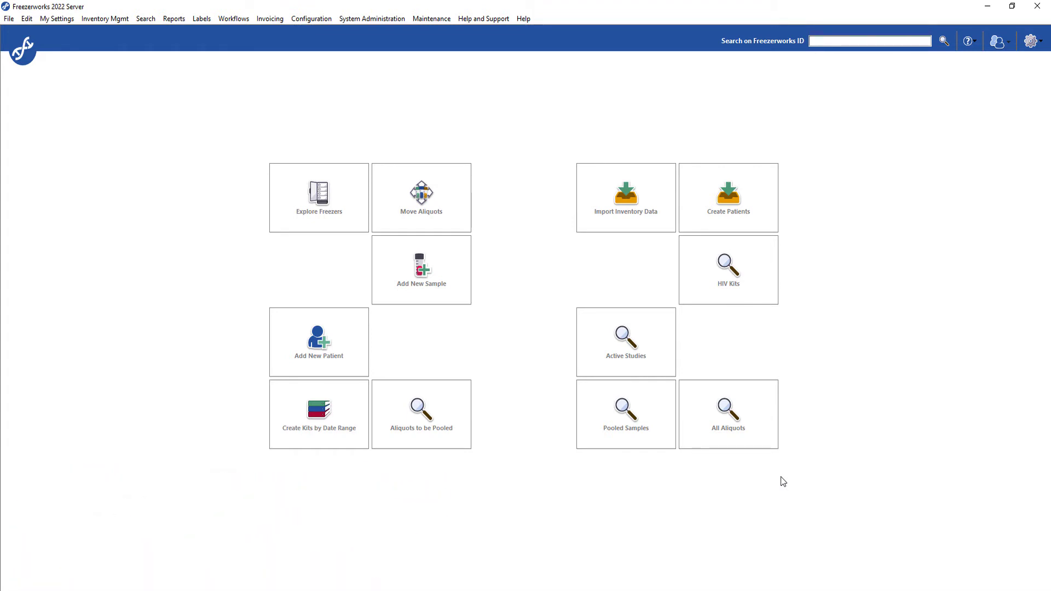
# From Active Studies, select pregenerated samples 108228 through 108217.
pyautogui.click(626, 341)
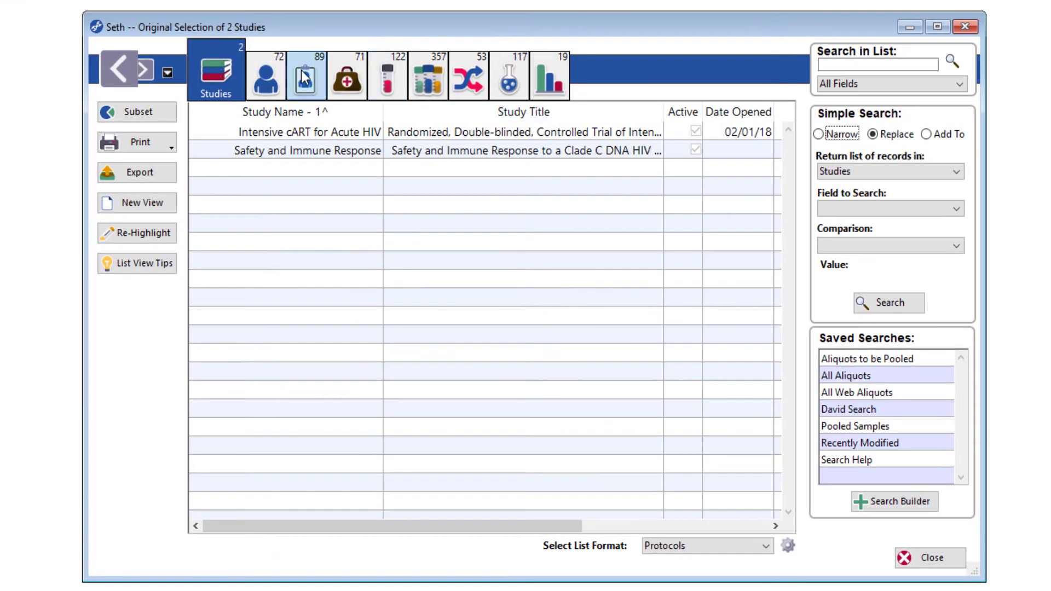
pyautogui.click(315, 96)
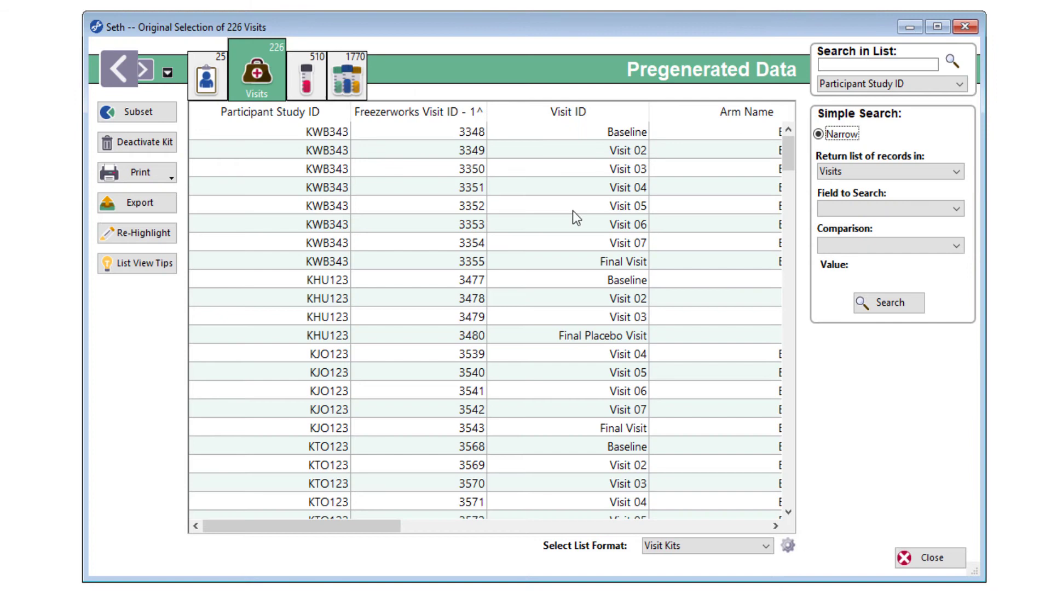
pyautogui.click(305, 83)
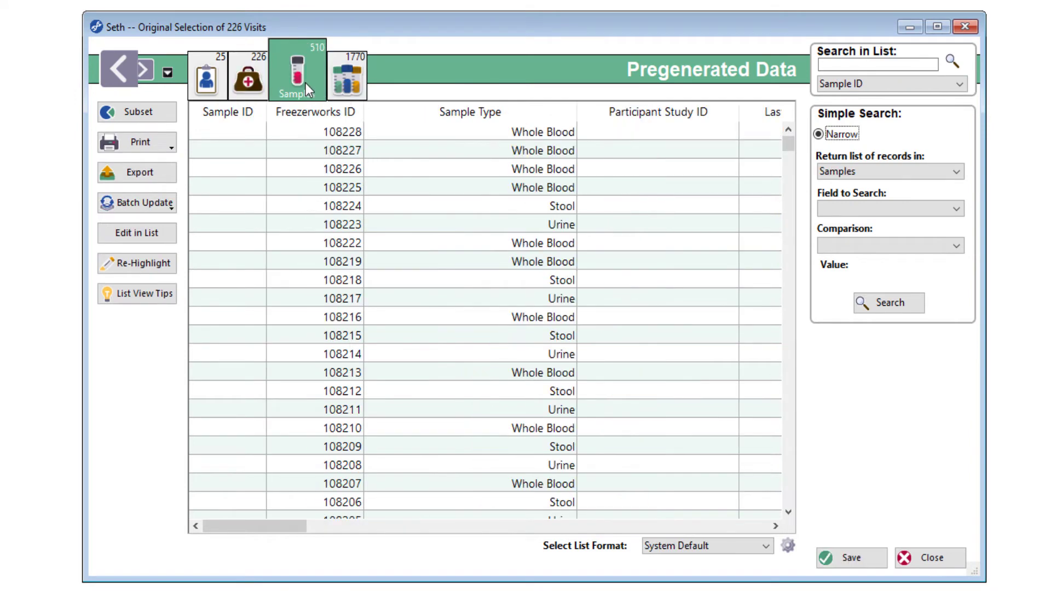
pyautogui.click(539, 133)
pyautogui.keyDown('shift'); pyautogui.click(561, 299); pyautogui.keyUp('shift')
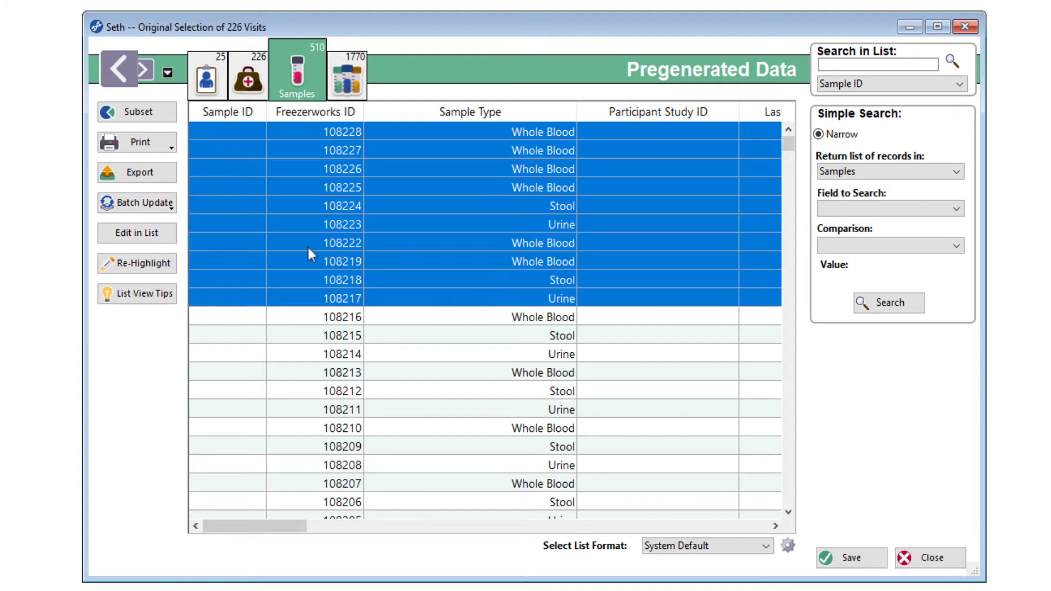
# Review the Batch Update sample fields, then edit in list to enter Sample IDs Pregen Sam1 and Pregen Sam2.
pyautogui.click(157, 209)
pyautogui.click(263, 218)
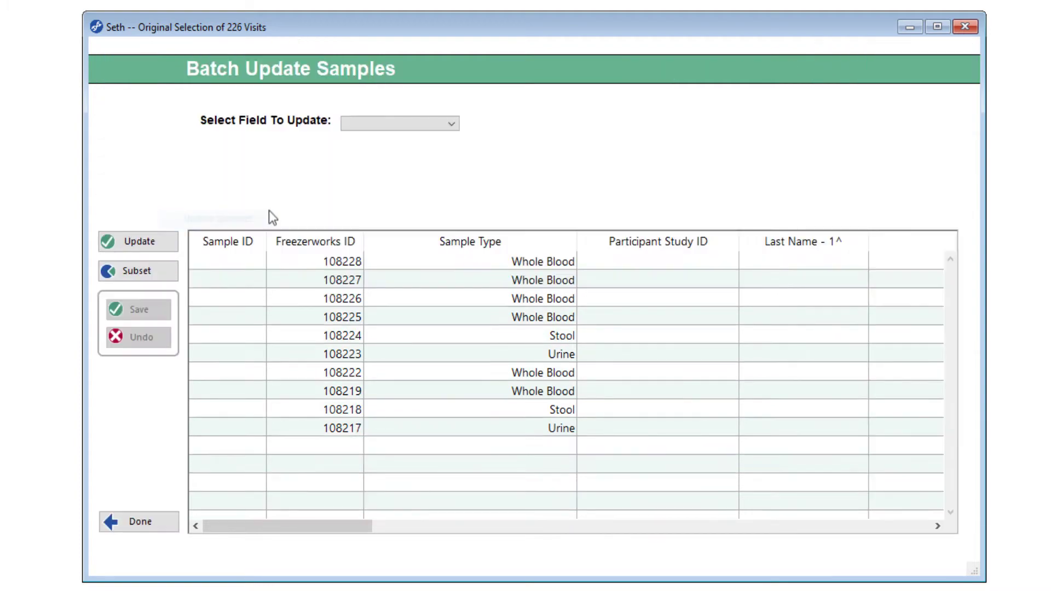
pyautogui.click(429, 130)
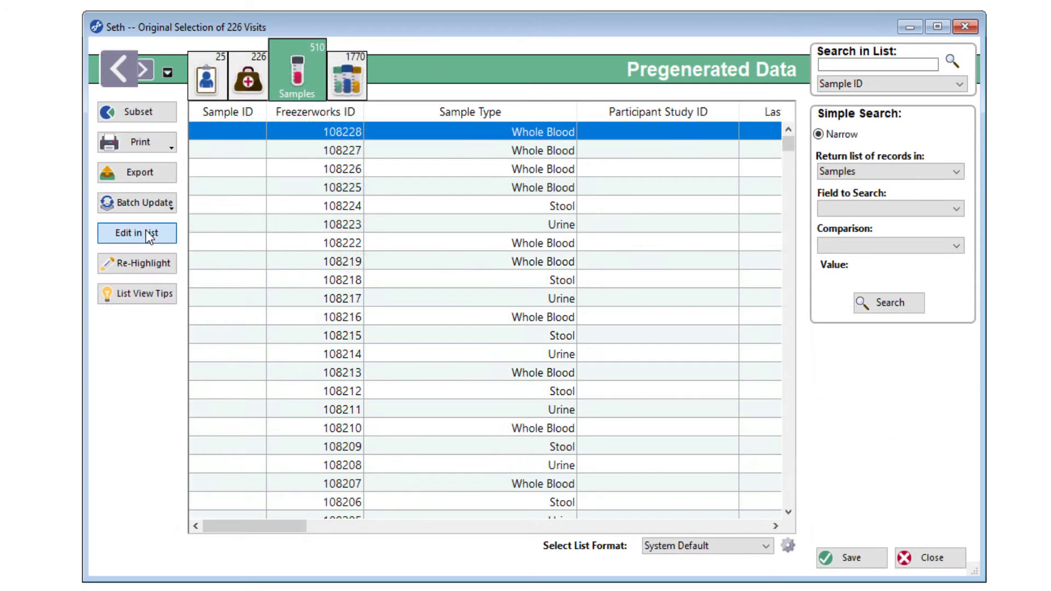
pyautogui.click(146, 231)
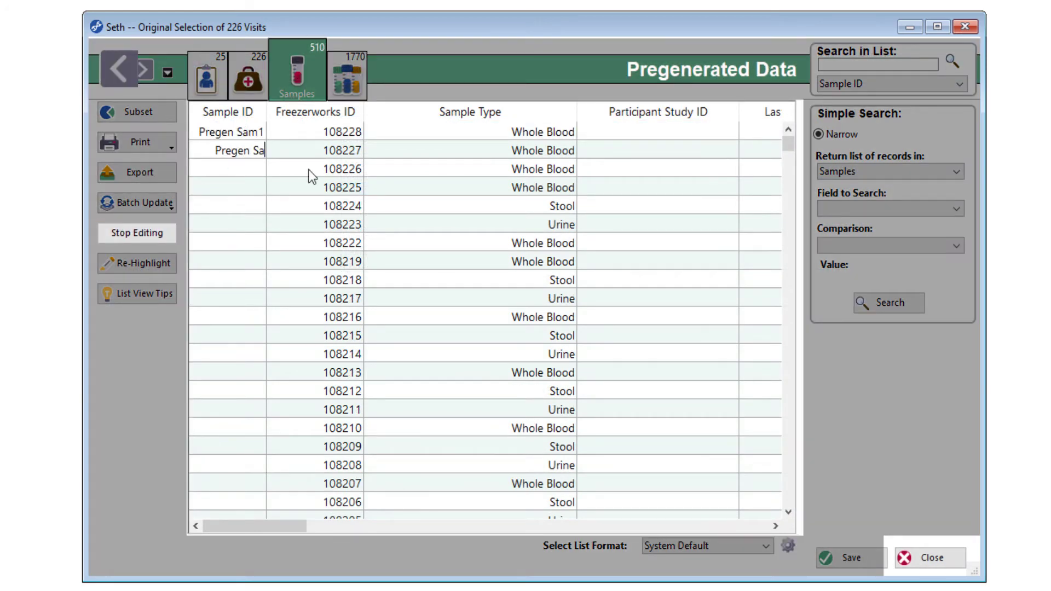
pyautogui.write('m2Preg')
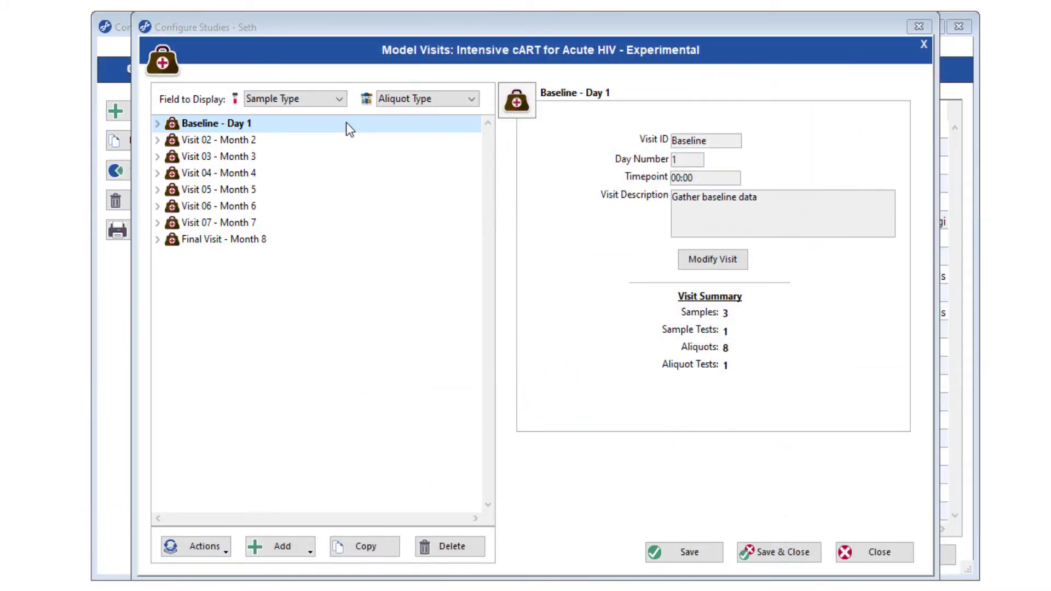
# Add a field to visits Baseline through Visit 04, and drop Visit 03's DNA aliquot onto its Plasma aliquot.
pyautogui.keyDown('shift'); pyautogui.click(249, 175); pyautogui.keyUp('shift')
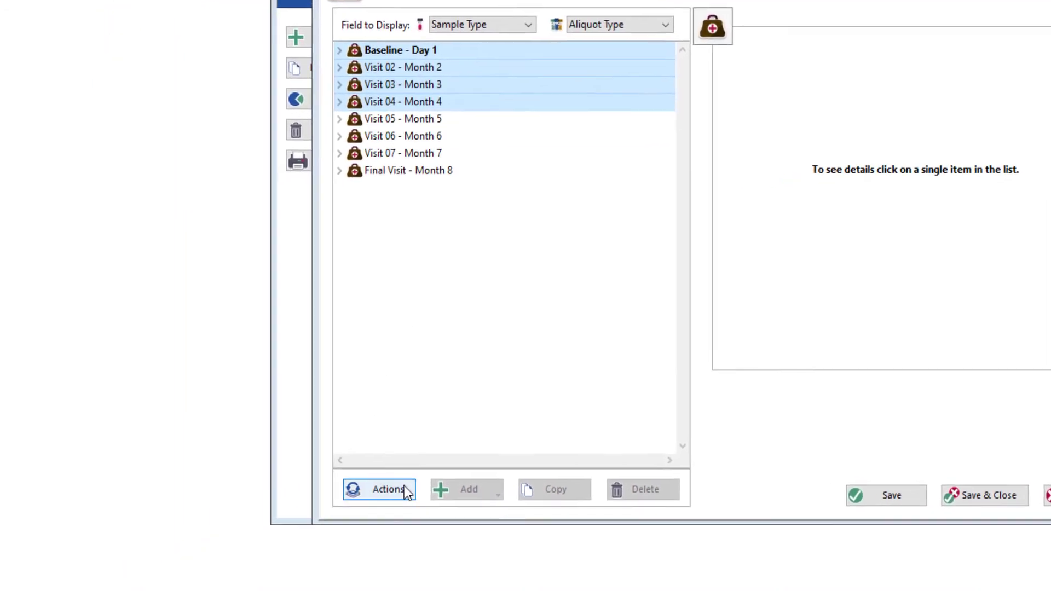
pyautogui.click(222, 547)
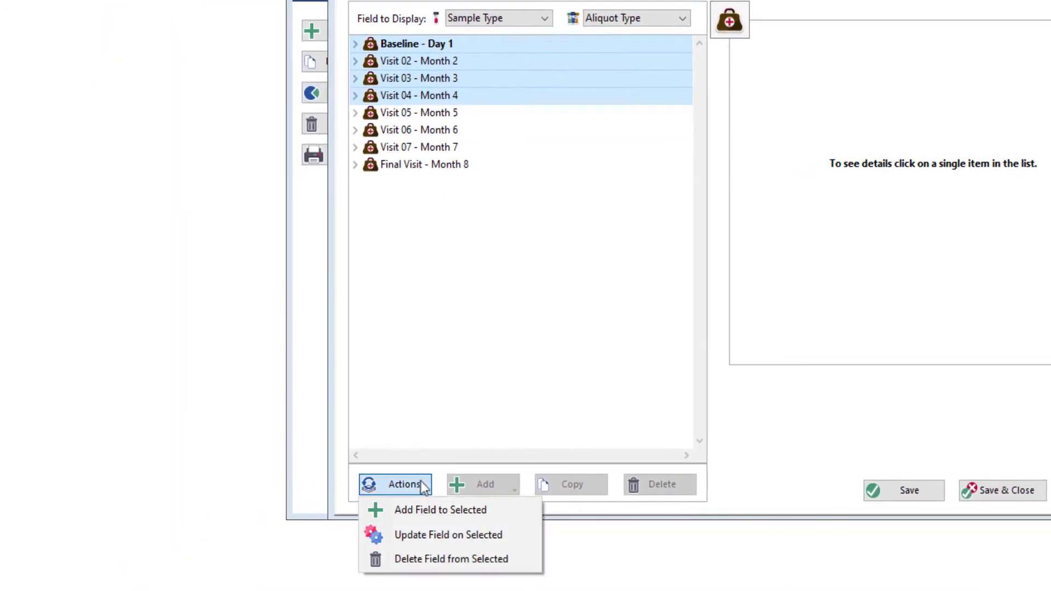
pyautogui.click(518, 513)
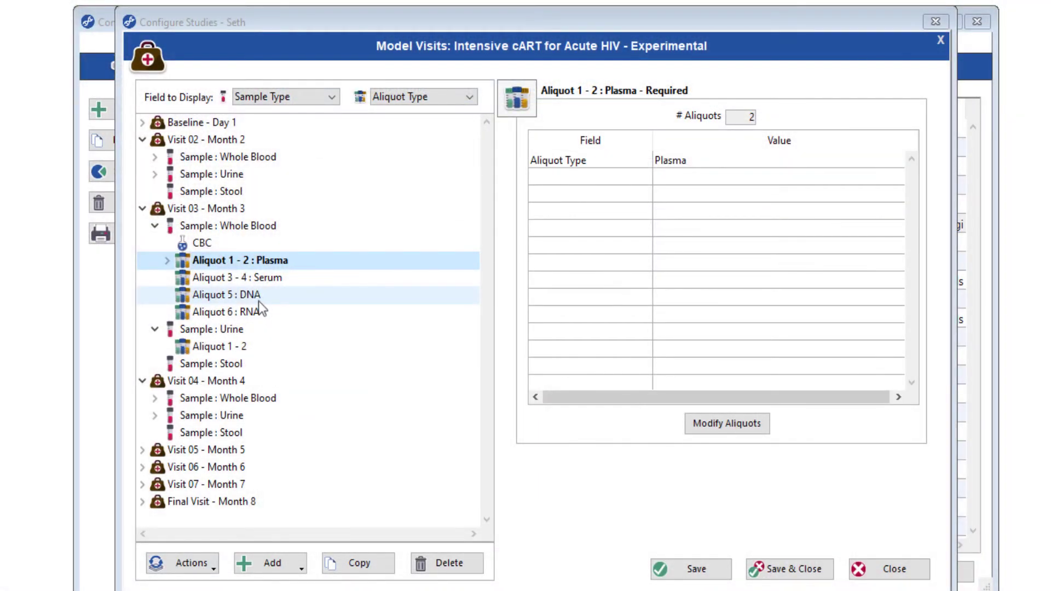
pyautogui.moveTo(258, 298); pyautogui.dragTo(249, 264)
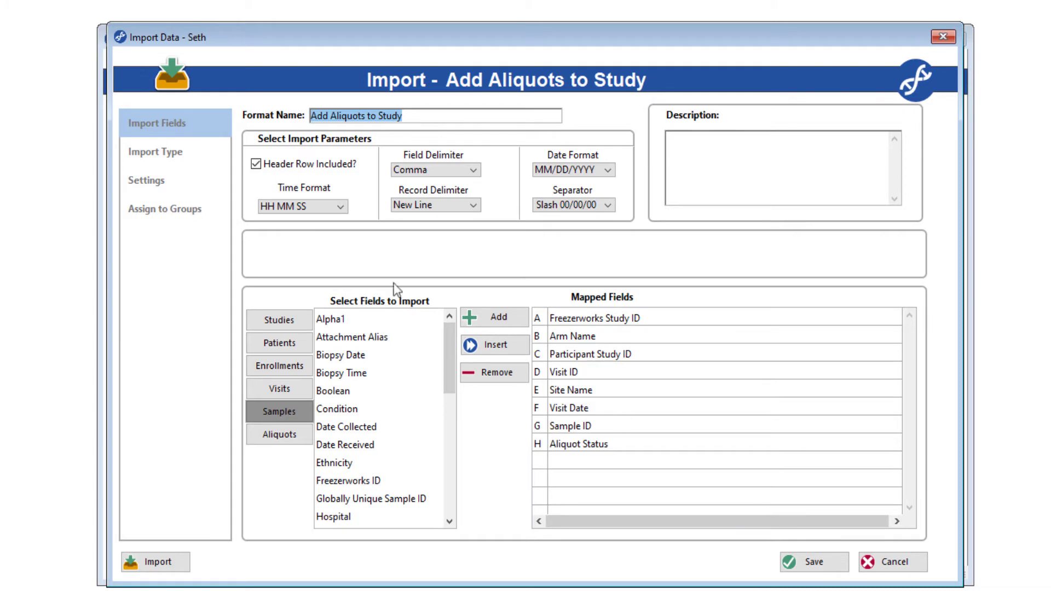
# In the Add Aliquots to Study import settings, enable Automatically create Aliquots.
pyautogui.click(156, 151)
pyautogui.click(344, 180)
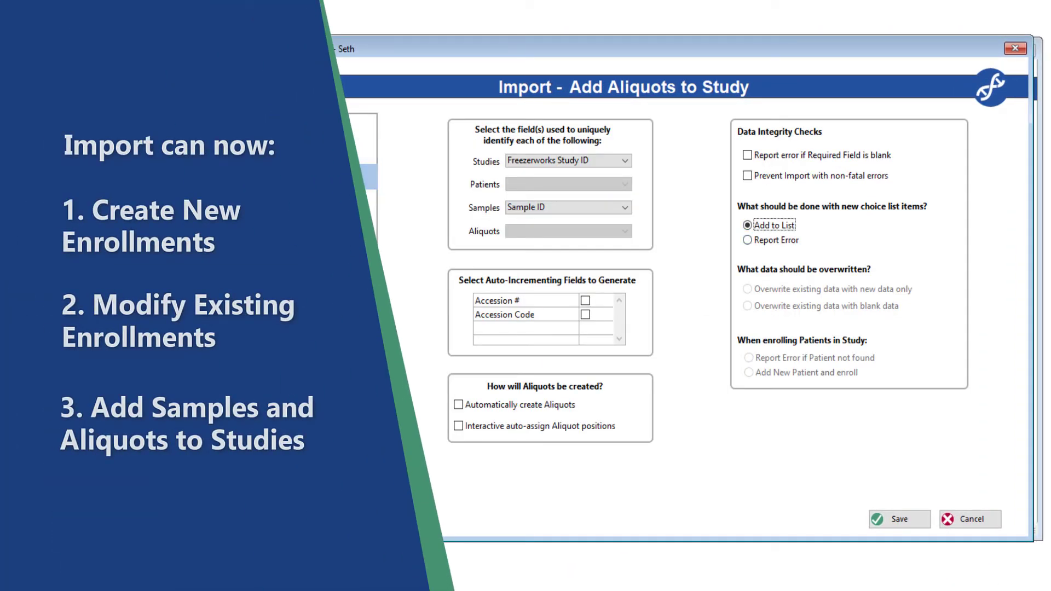
pyautogui.click(481, 409)
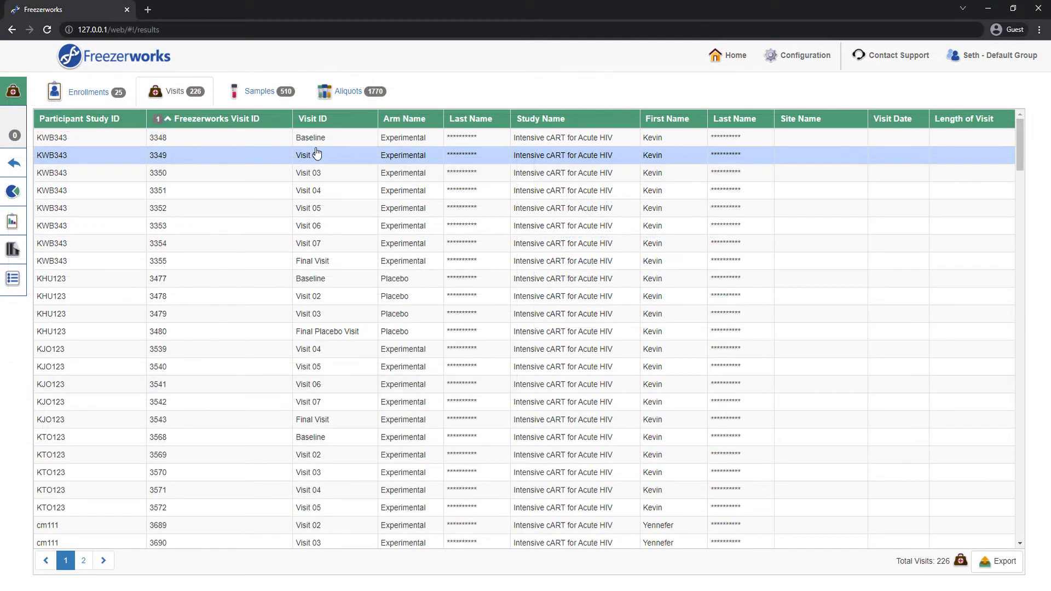
# Select the first 18 aliquots in the Aliquots list and start a Batch Update from Aliquot Status.
pyautogui.click(276, 96)
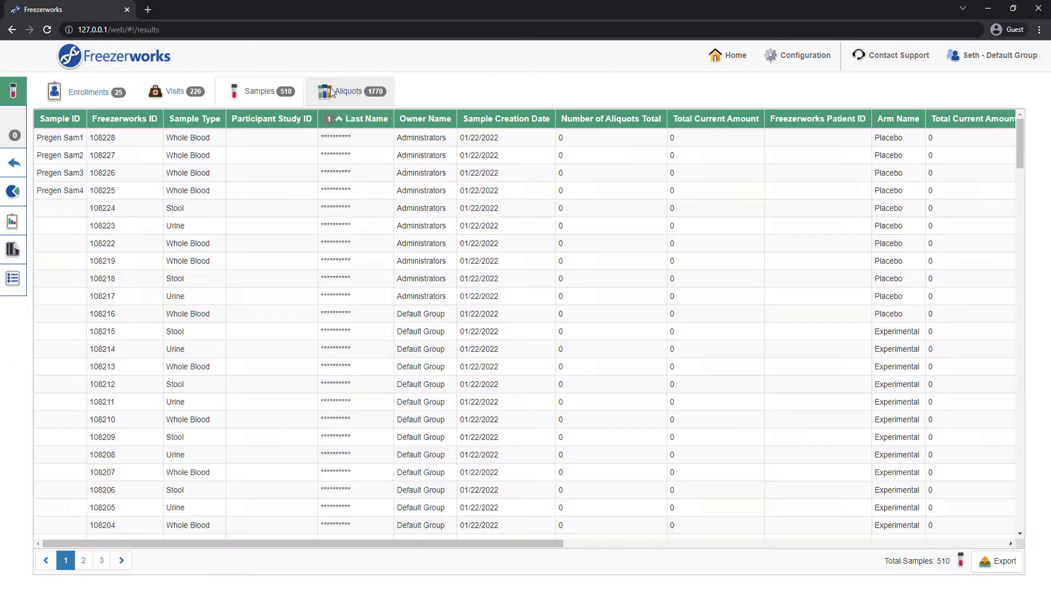
pyautogui.click(351, 90)
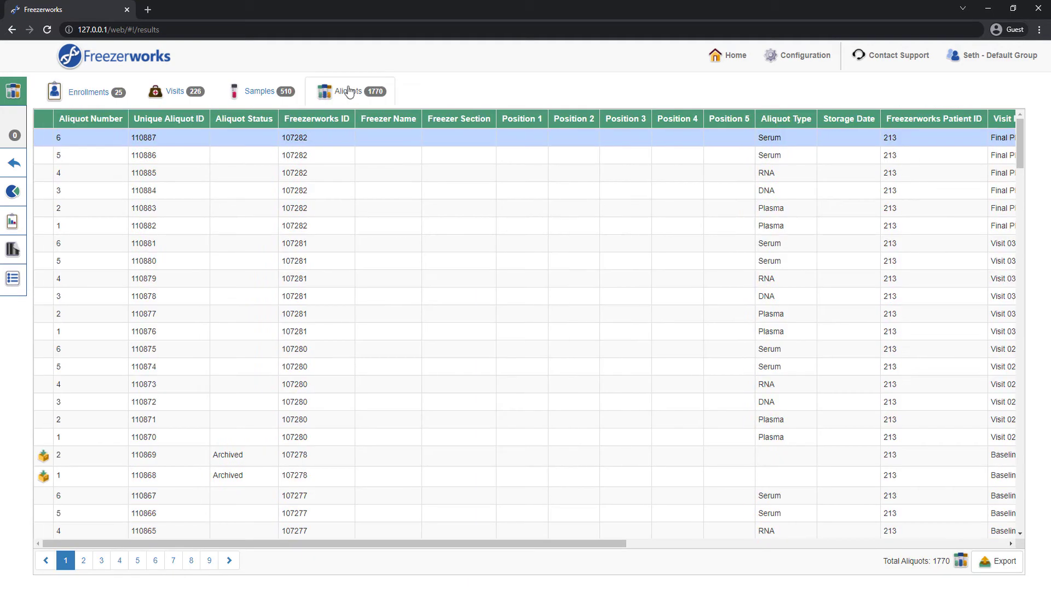
pyautogui.moveTo(304, 141); pyautogui.dragTo(274, 436)
pyautogui.click(246, 123)
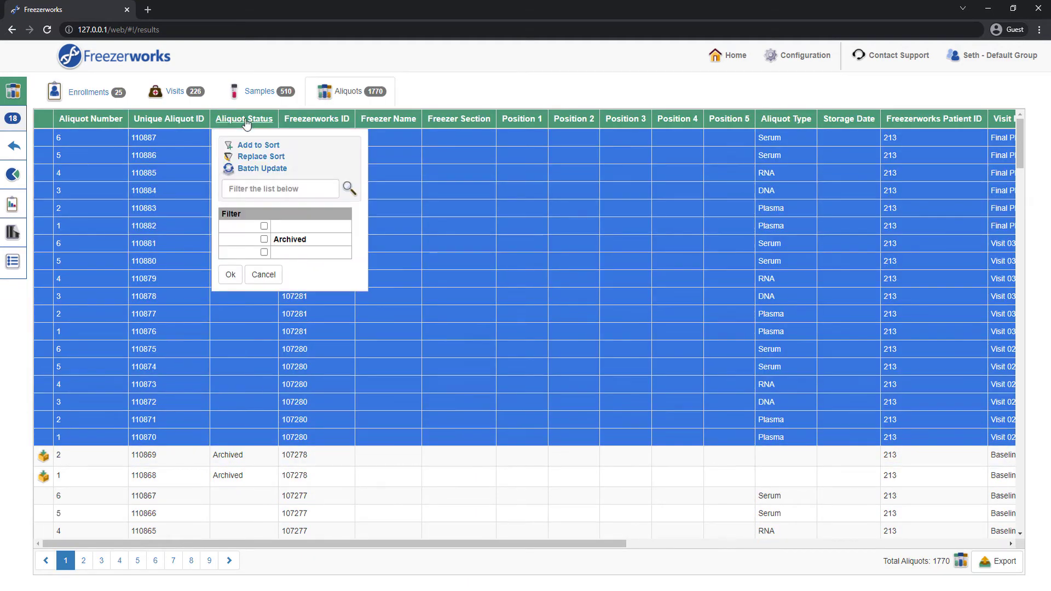
pyautogui.click(271, 170)
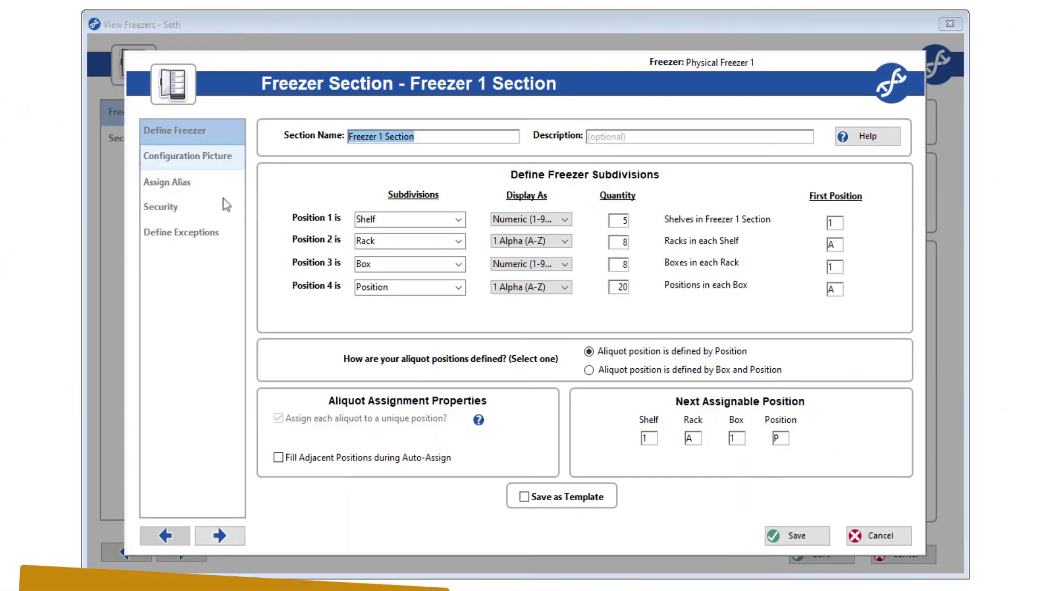
# Assign the alias 'Video Alias' to Box 1 in Shelf 1, Rack B and save it.
pyautogui.click(192, 182)
pyautogui.click(277, 136)
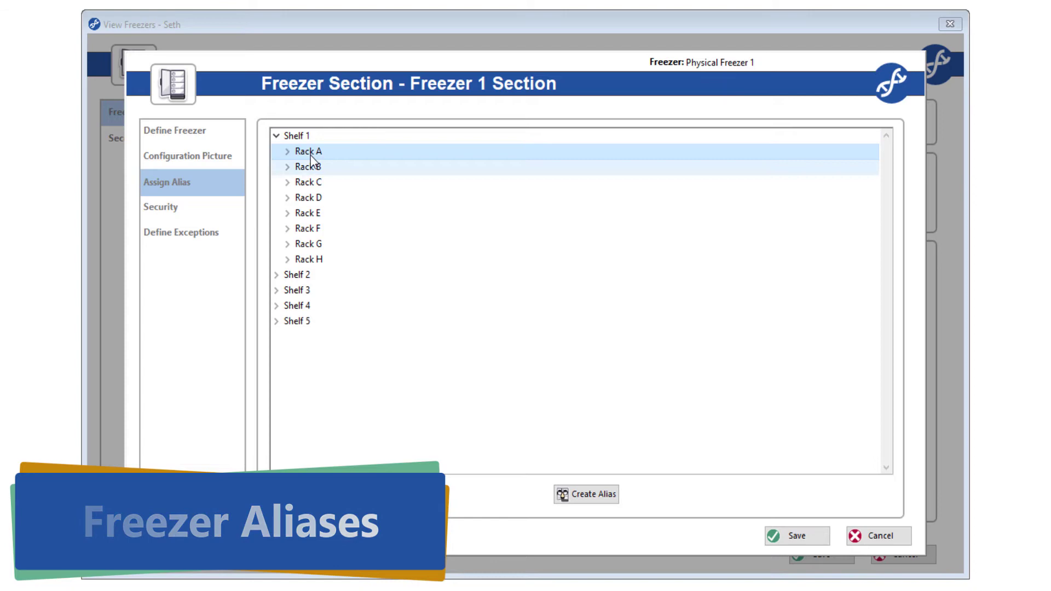
pyautogui.click(290, 167)
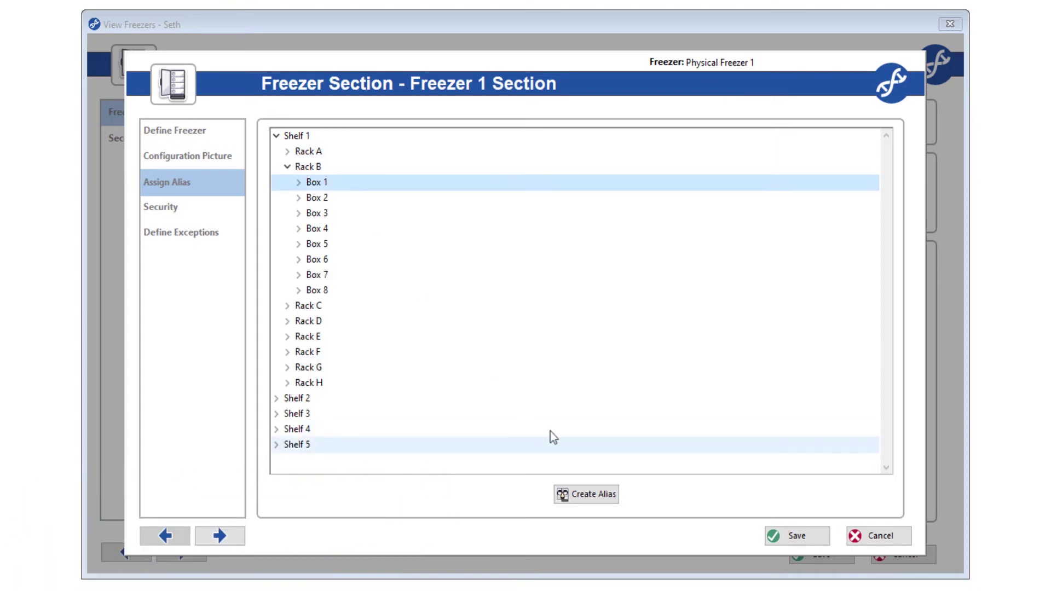
pyautogui.click(615, 503)
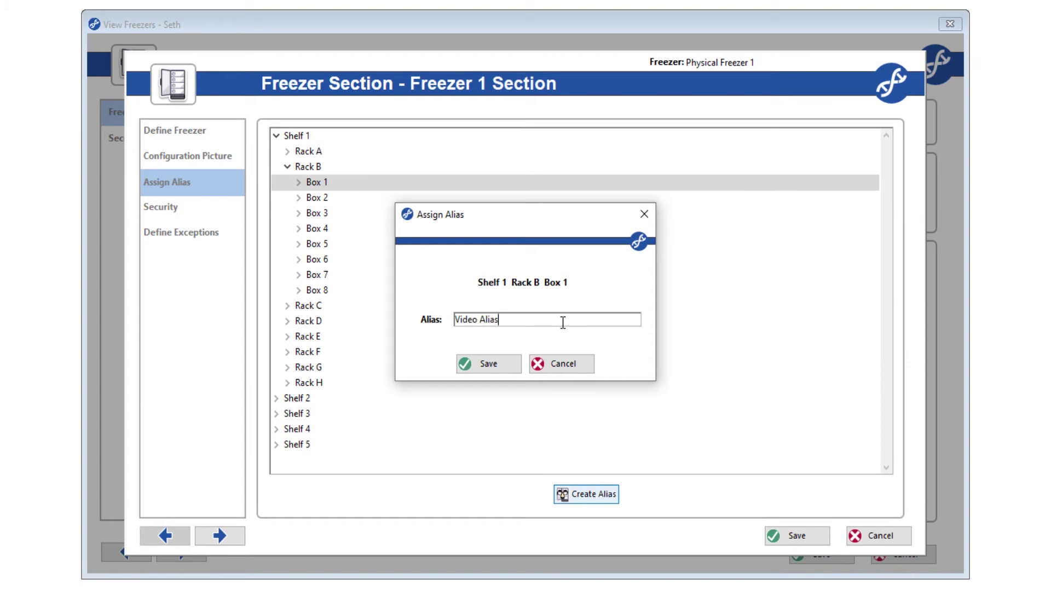
pyautogui.click(488, 364)
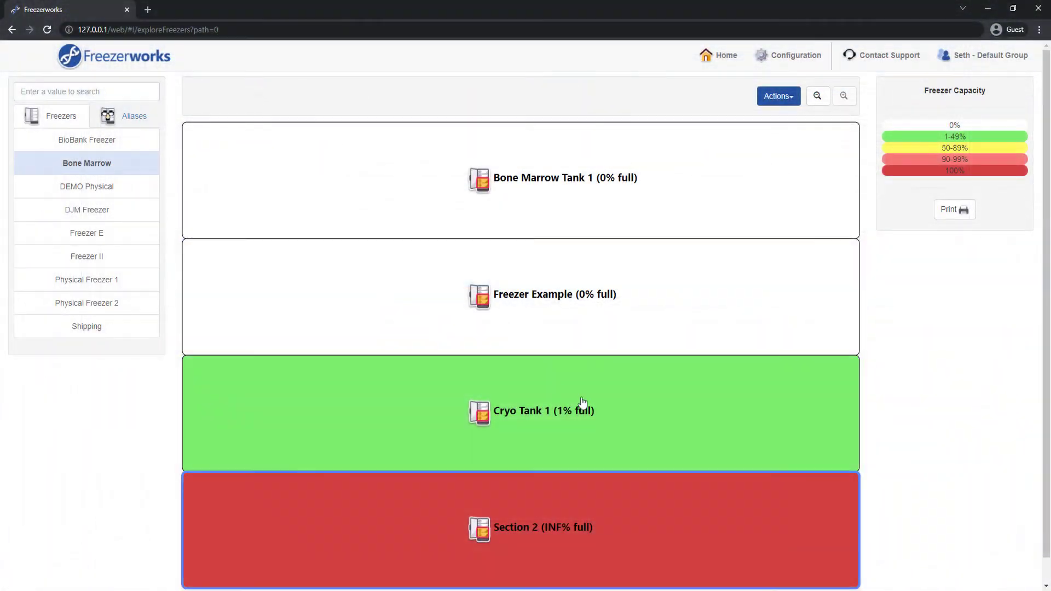
# Open the Pie 1 aliquot grid in Cryo Tank 1's Rack A and show its Actions menu.
pyautogui.click(582, 404)
pyautogui.click(204, 230)
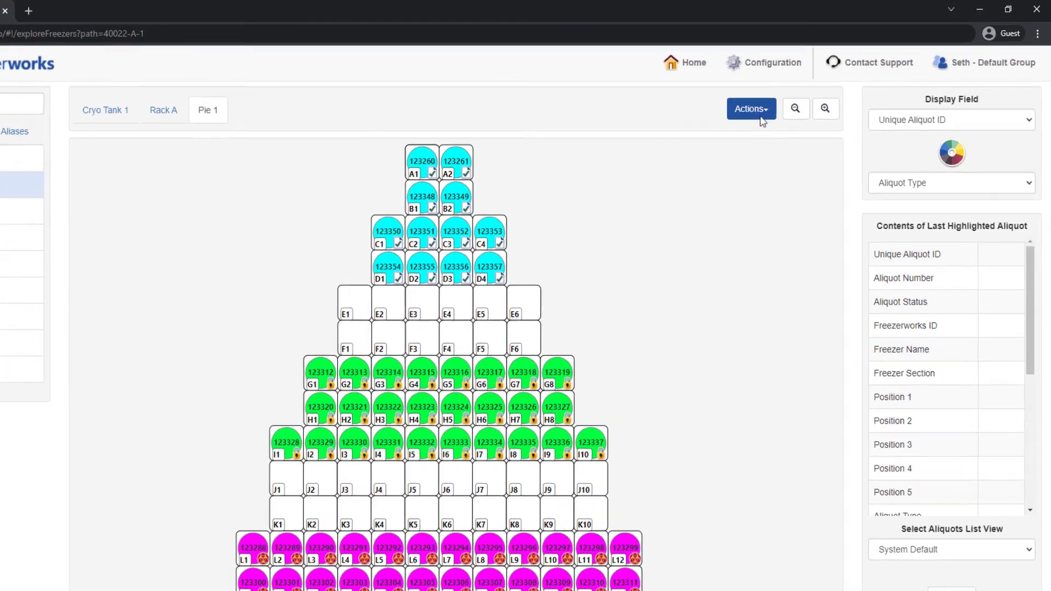
pyautogui.click(802, 99)
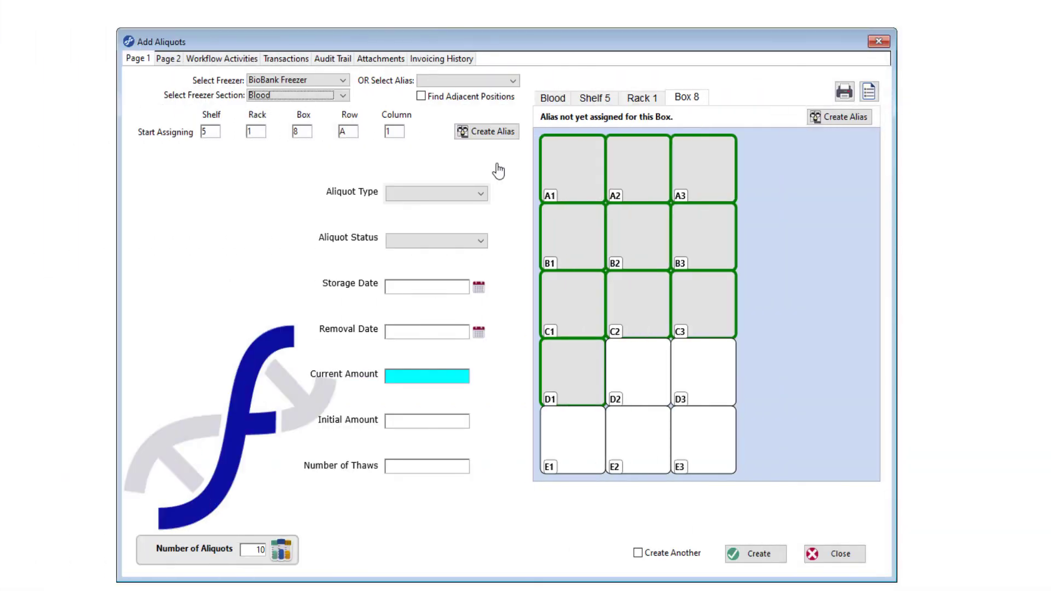
# Start freezer aliases for Box 8 and Rack 1 (typing 'Nitro'), then for a Rack 2 box.
pyautogui.click(852, 125)
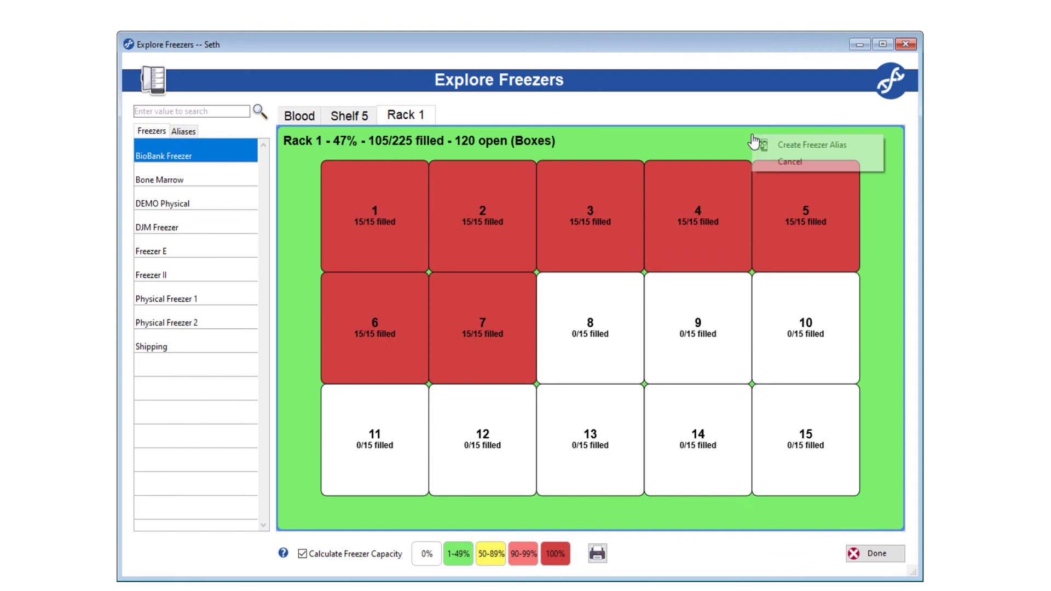
pyautogui.click(850, 146)
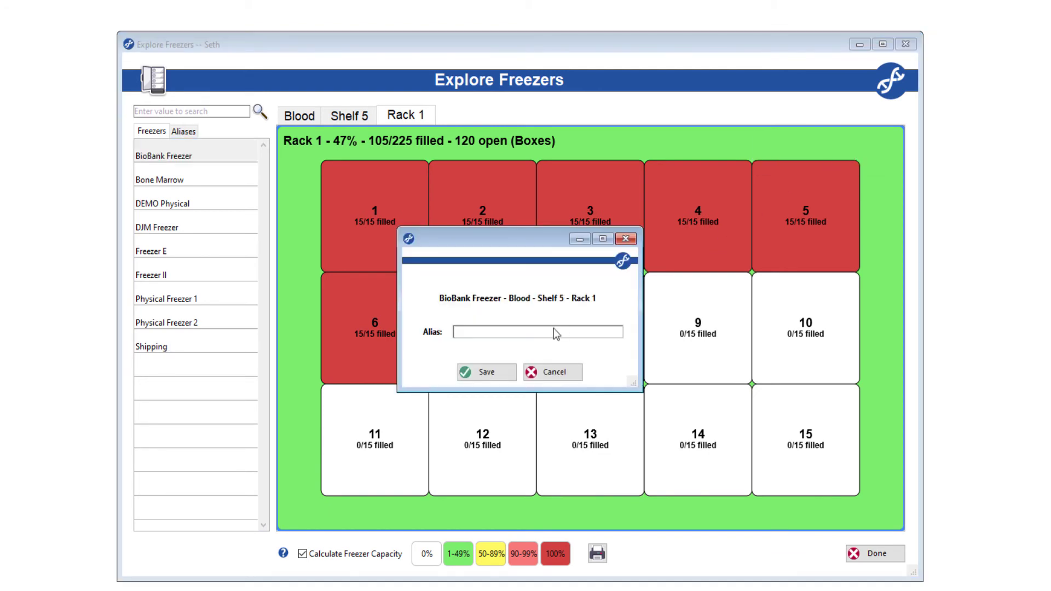
pyautogui.write('N')
pyautogui.write('itro')
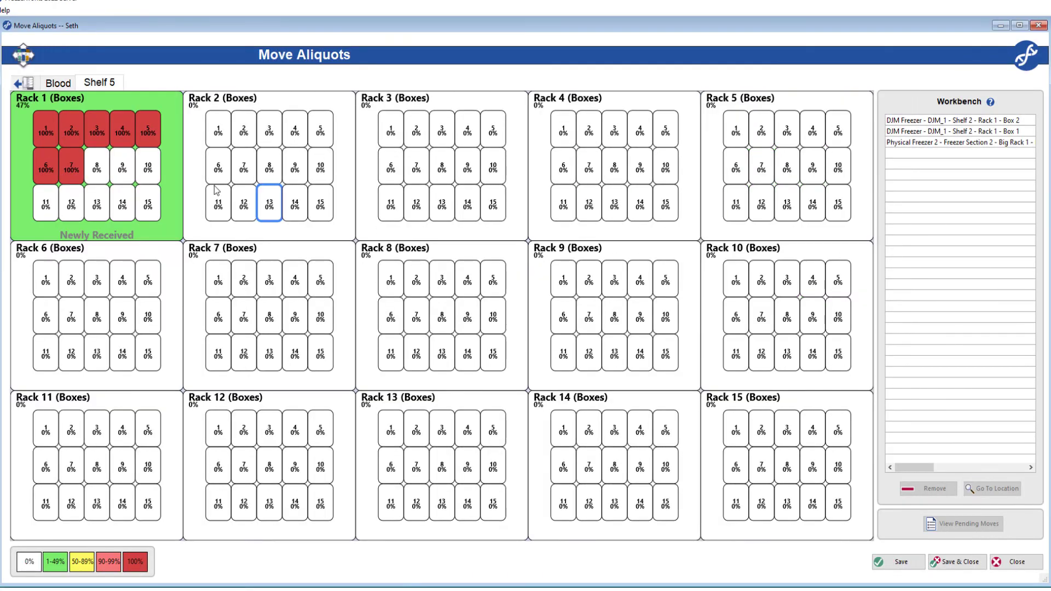
pyautogui.rightClick(220, 139)
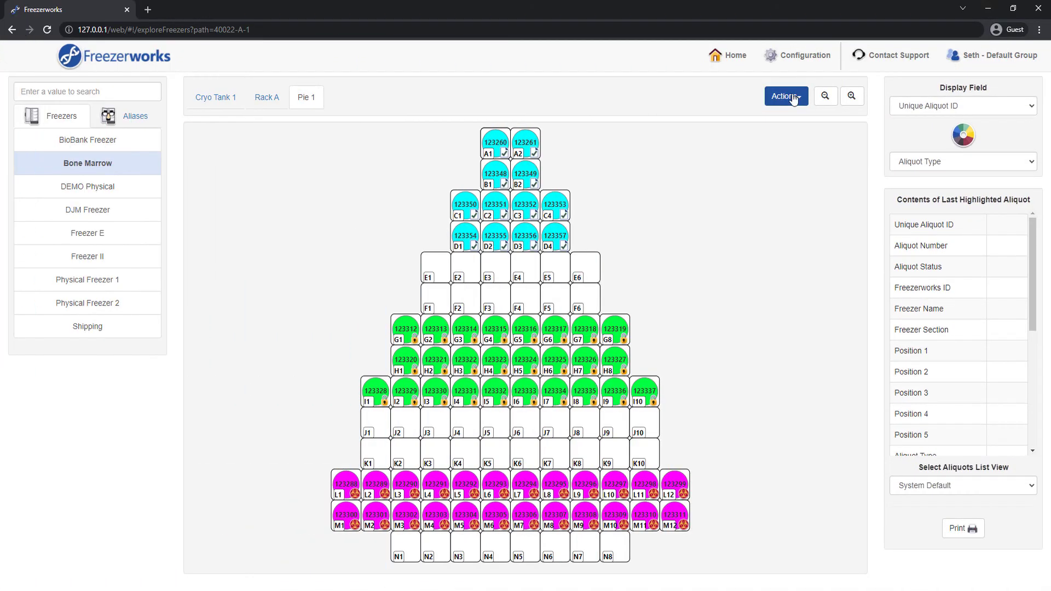
# Create the alias 'Pie One' for Pie 1 via Actions > Create Alias.
pyautogui.click(794, 98)
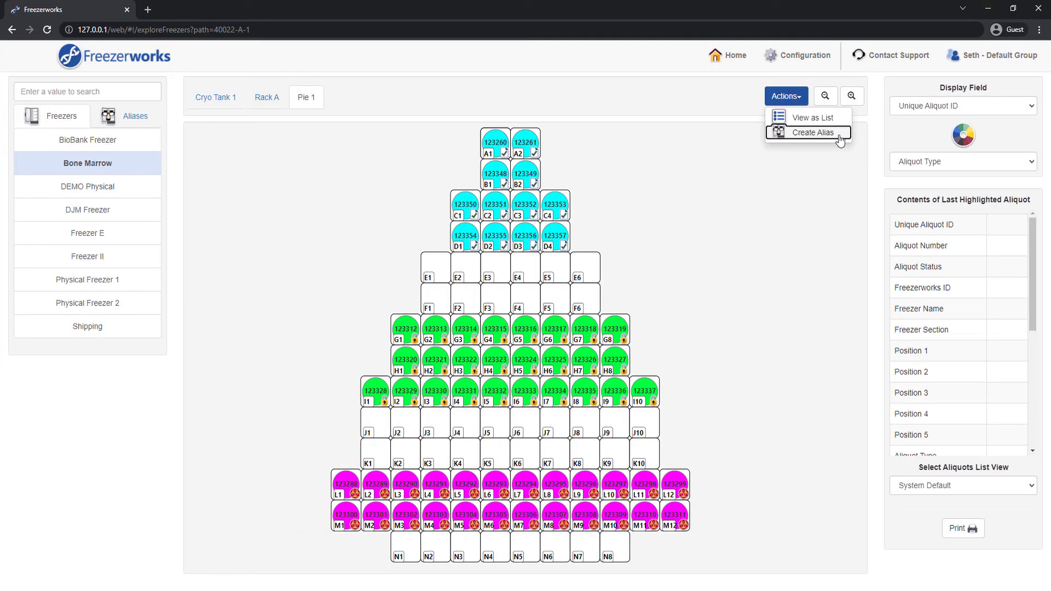
pyautogui.click(804, 133)
pyautogui.click(569, 127)
pyautogui.write('Pie')
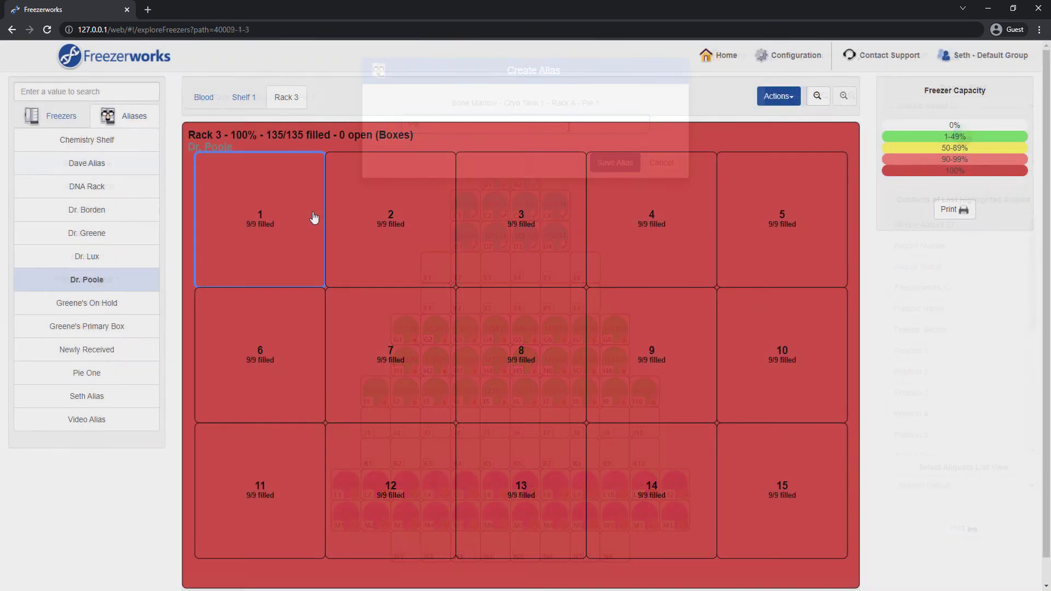
# Open the aliased Box 1 of Blood Shelf 1 Rack 3, select all nine aliquots, and pool them.
pyautogui.click(312, 218)
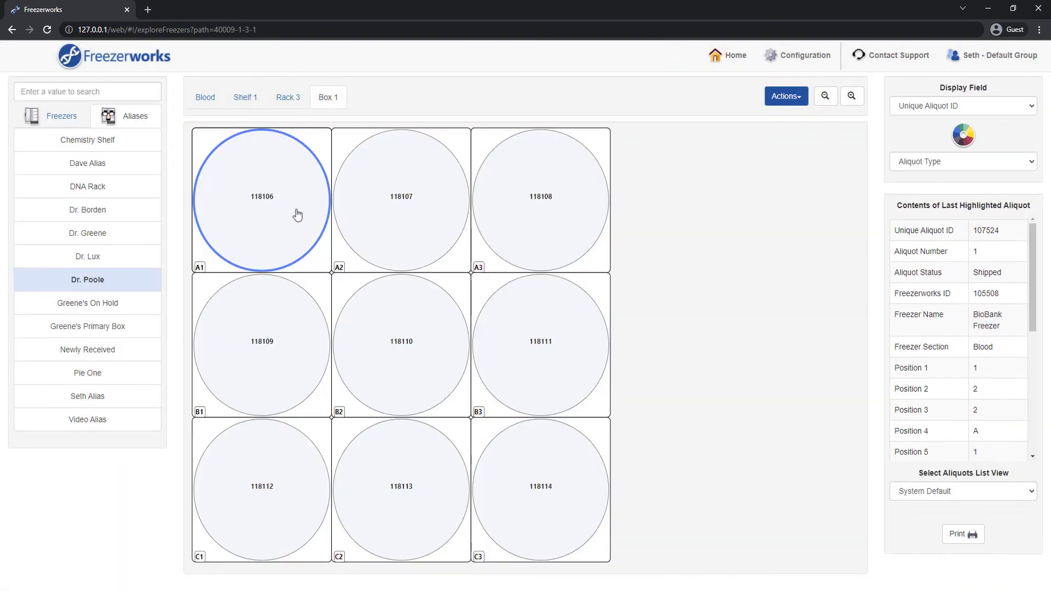
pyautogui.click(276, 211)
pyautogui.keyDown('shift'); pyautogui.click(519, 477); pyautogui.keyUp('shift')
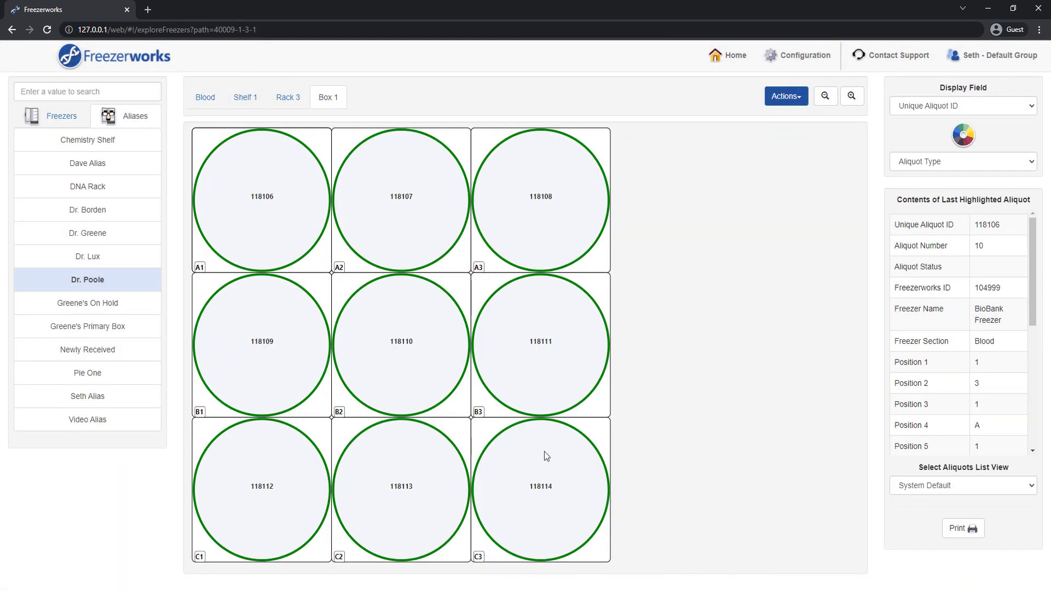
pyautogui.click(794, 97)
pyautogui.click(813, 162)
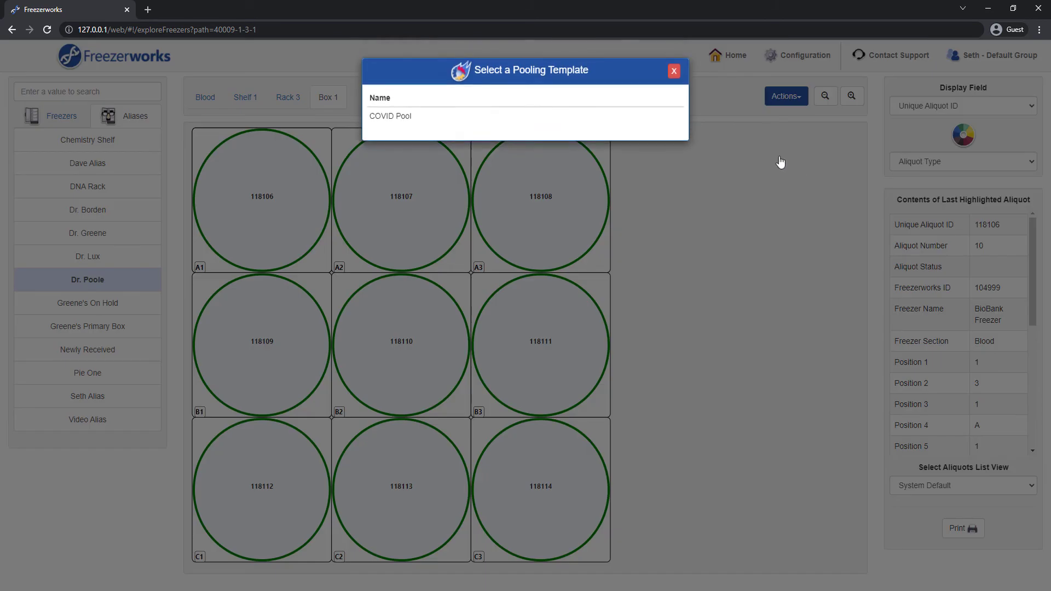
# Choose the COVID Pool template and set Number of Thaws to current value plus 1.
pyautogui.click(552, 118)
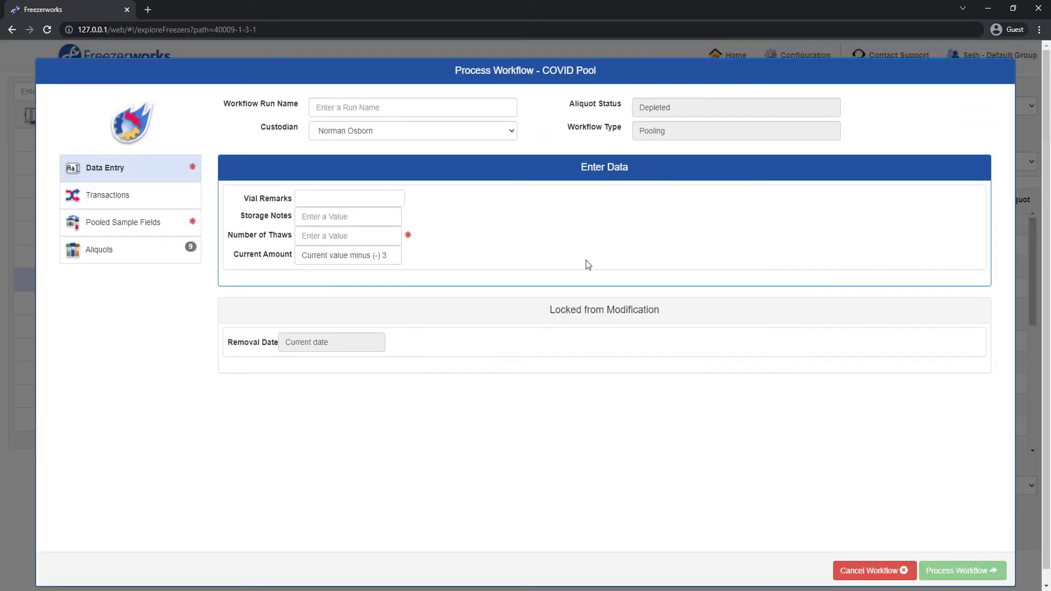
pyautogui.click(362, 239)
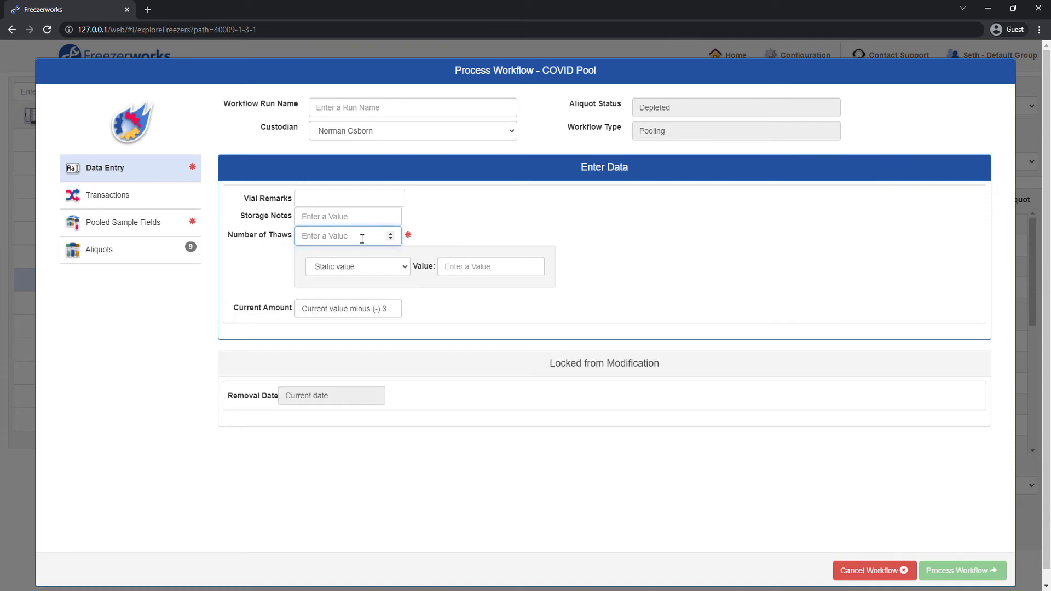
pyautogui.click(397, 273)
pyautogui.click(398, 281)
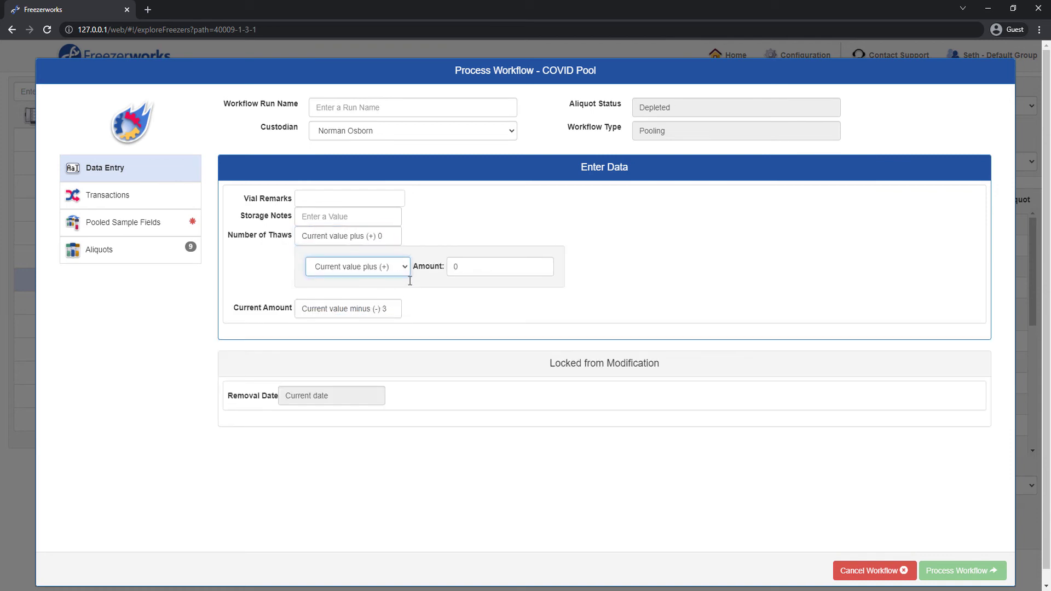
pyautogui.click(460, 271)
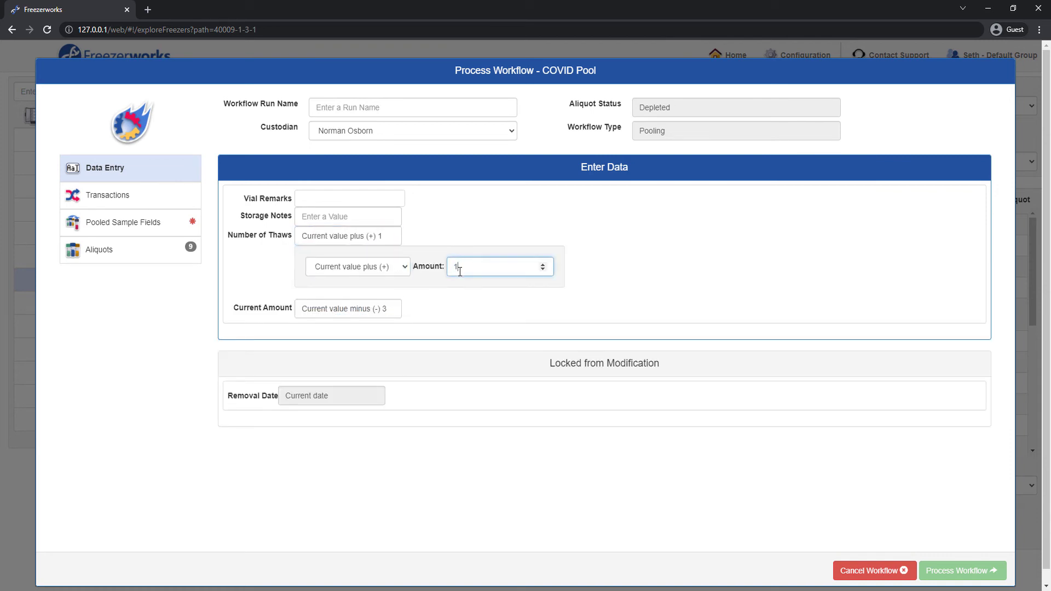
# Fill the pooled sample fields: Sample ID, Good, Sacred Heart, Laboratory1, Nasal Swab.
pyautogui.click(146, 223)
pyautogui.click(325, 201)
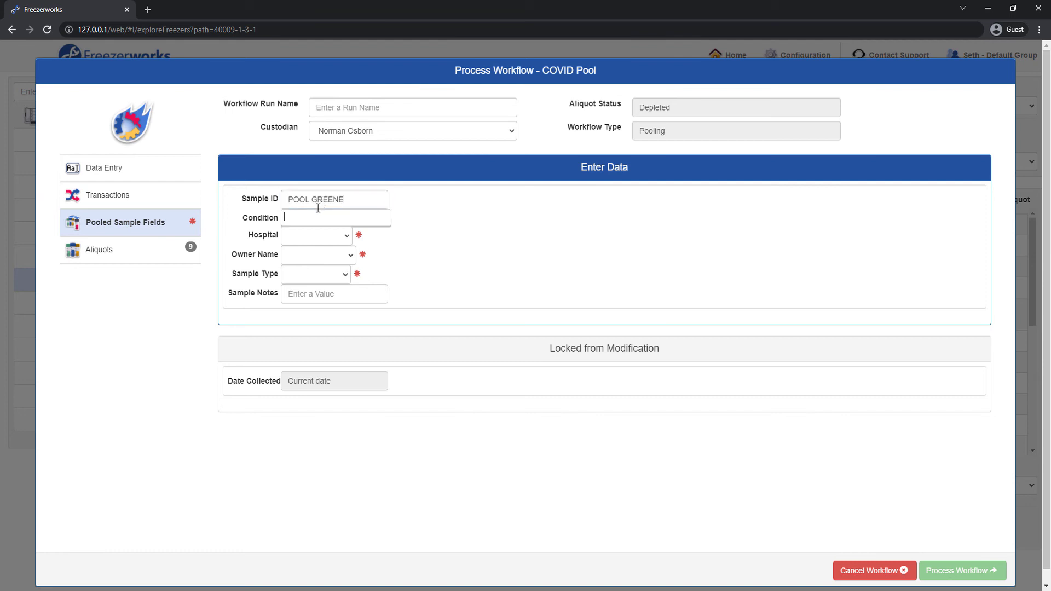
pyautogui.click(308, 217)
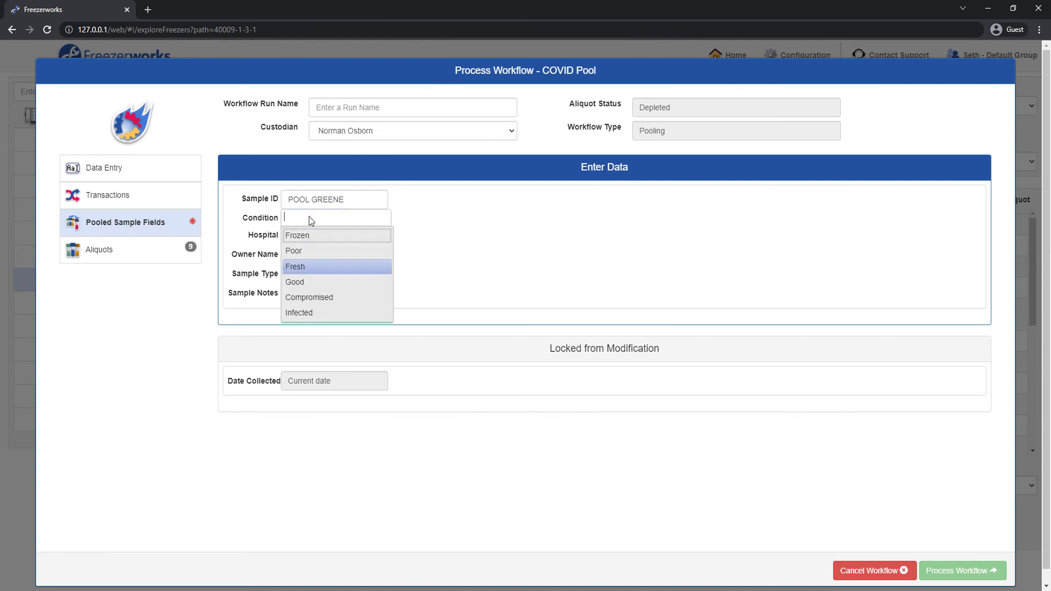
pyautogui.click(321, 282)
pyautogui.click(335, 237)
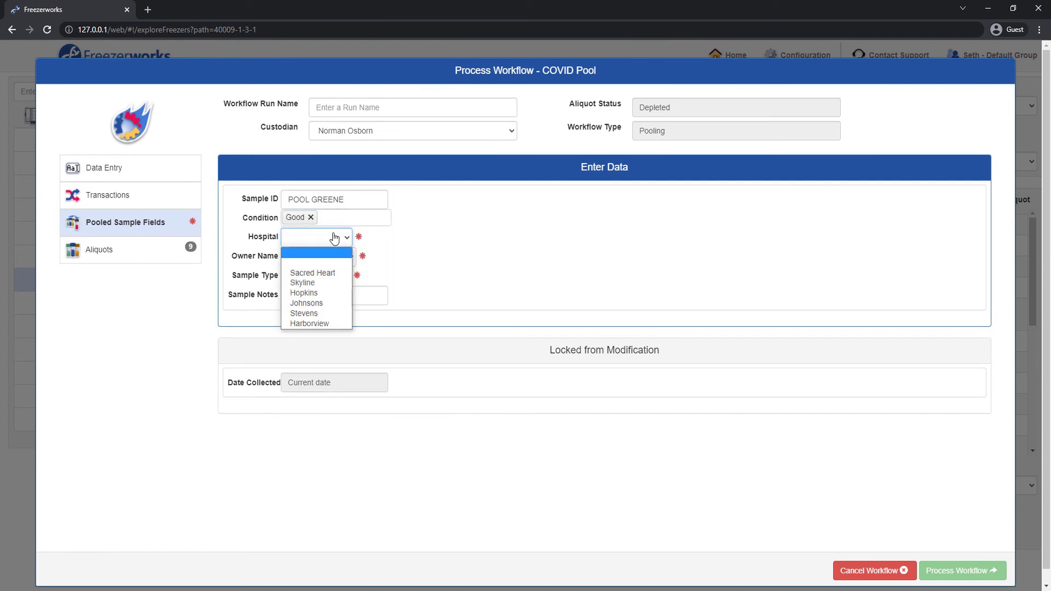
pyautogui.click(336, 275)
pyautogui.click(337, 257)
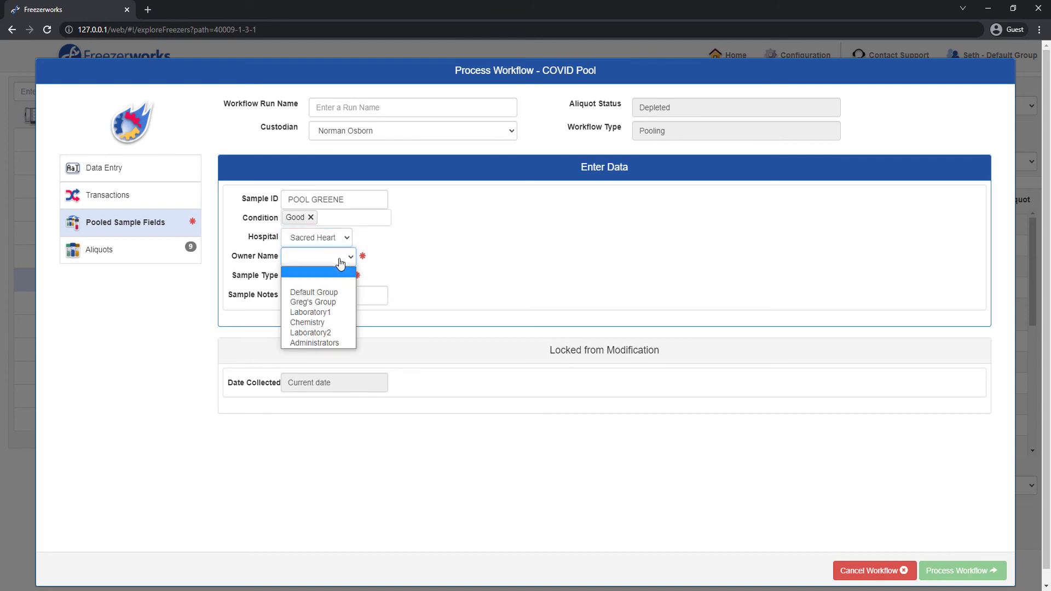
pyautogui.click(338, 314)
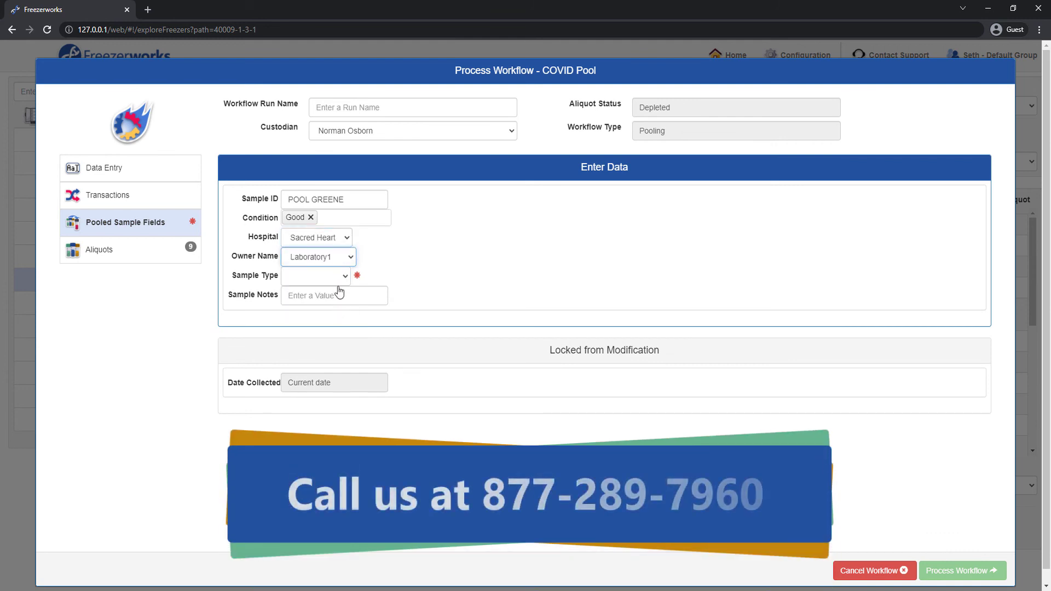
pyautogui.click(337, 276)
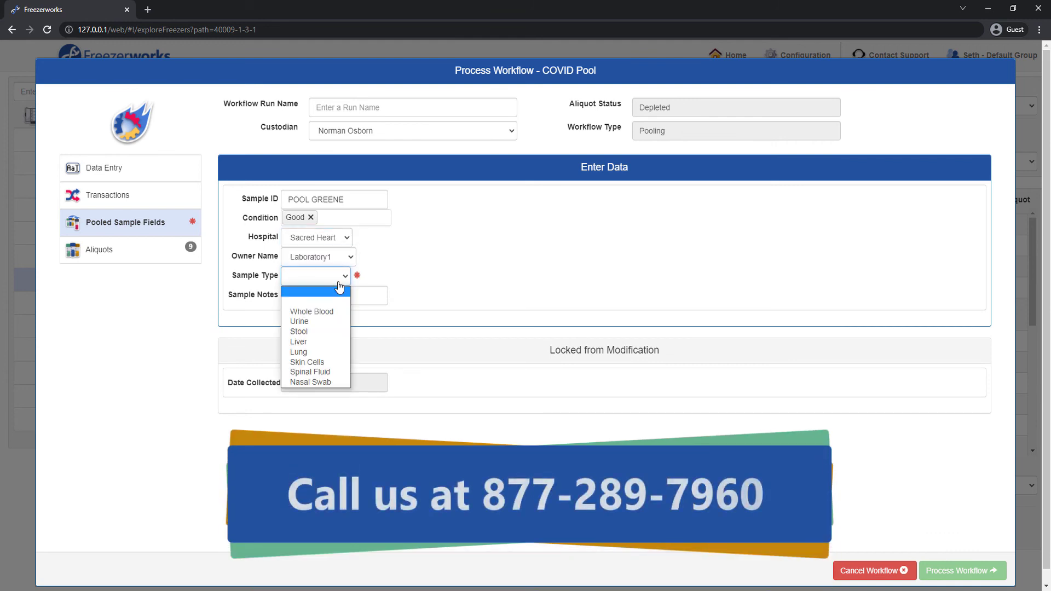
pyautogui.click(328, 381)
pyautogui.click(353, 300)
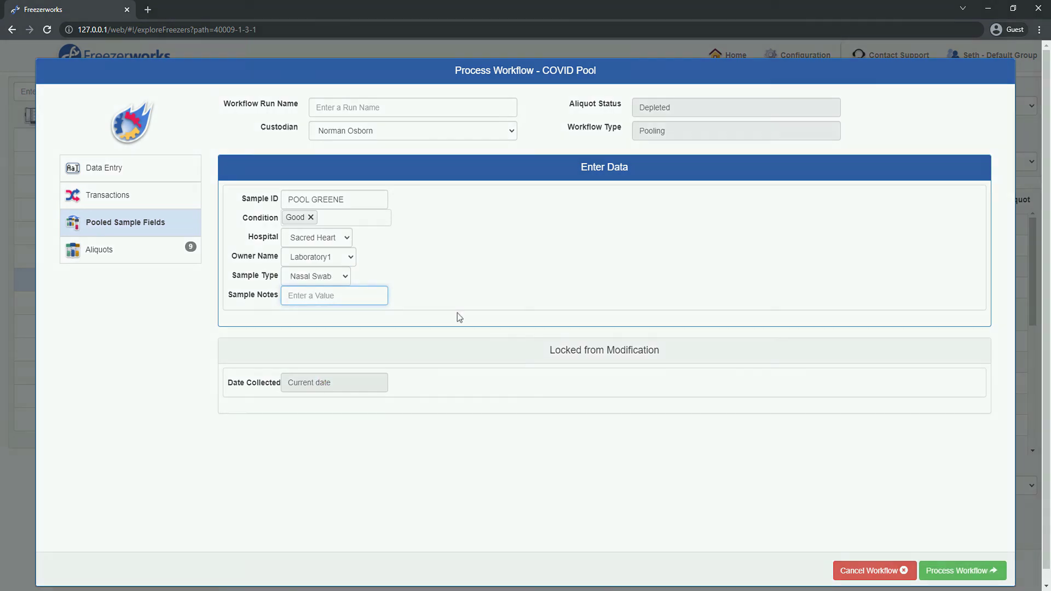